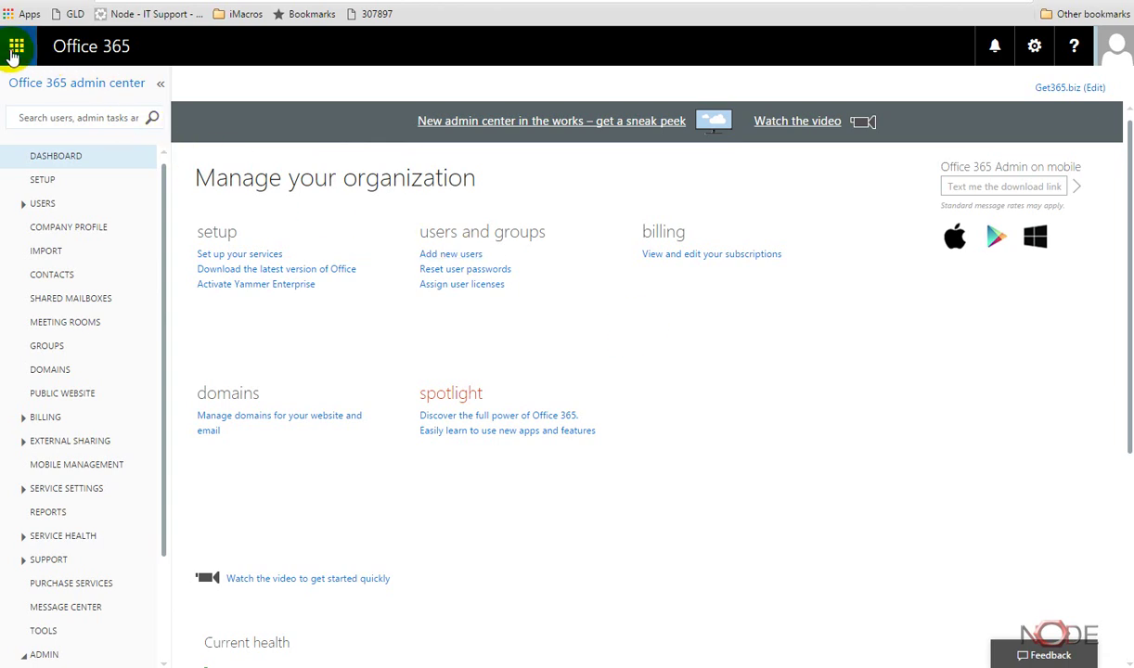
- Reload the Office 365 admin center dashboard from the app launcher's Admin tile
{"action": "left_click", "coordinate": [16, 48]}
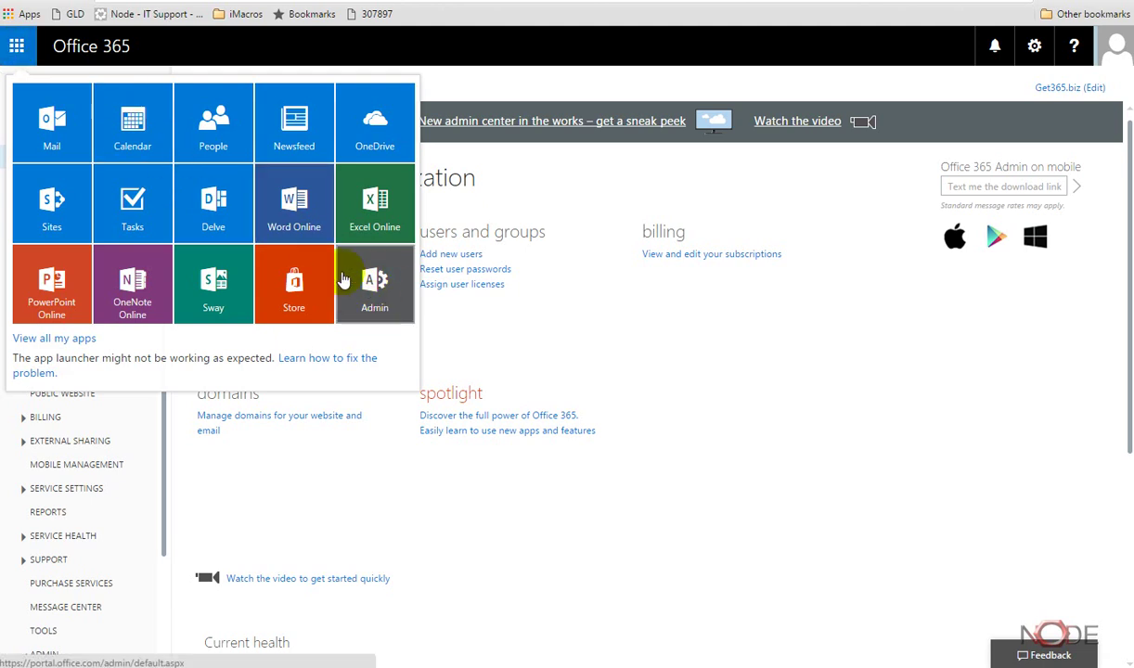
{"action": "left_click", "coordinate": [367, 281]}
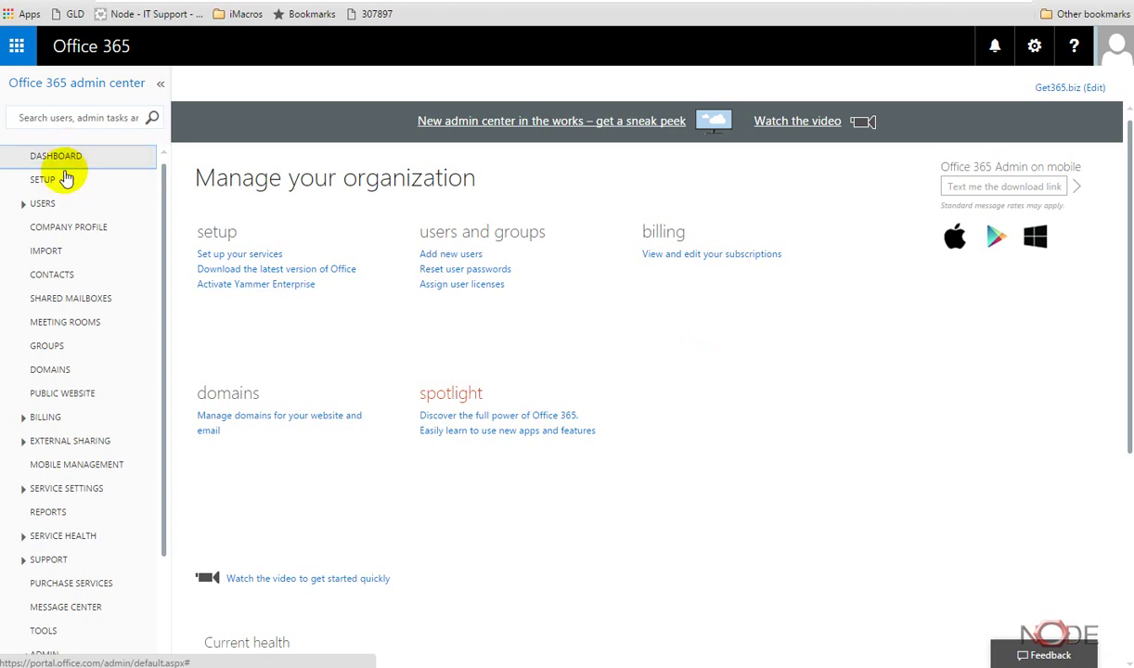
- Go to Setup, expand Users, and open the Active Users list
{"action": "left_click", "coordinate": [51, 179]}
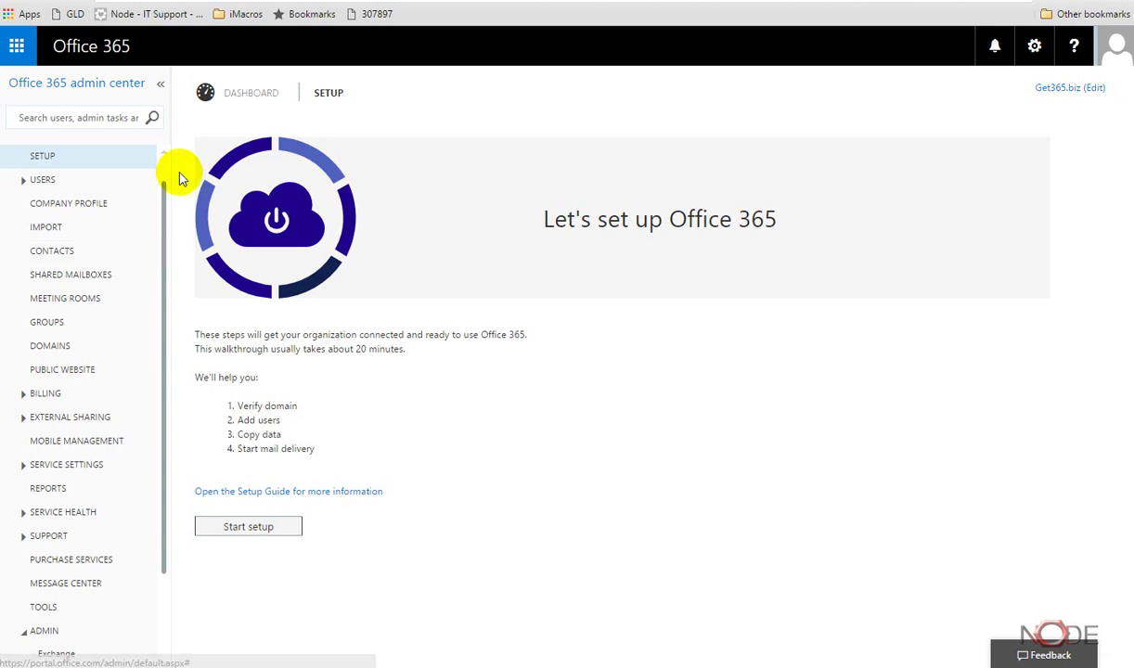
{"action": "left_click", "coordinate": [83, 183]}
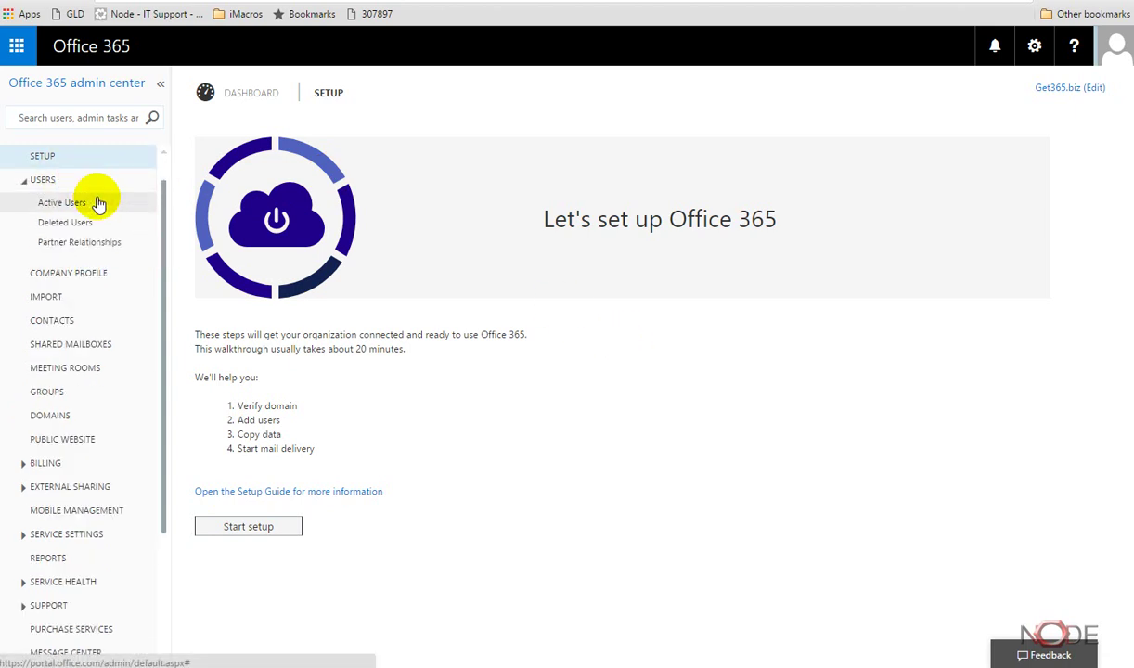
{"action": "left_click", "coordinate": [91, 202]}
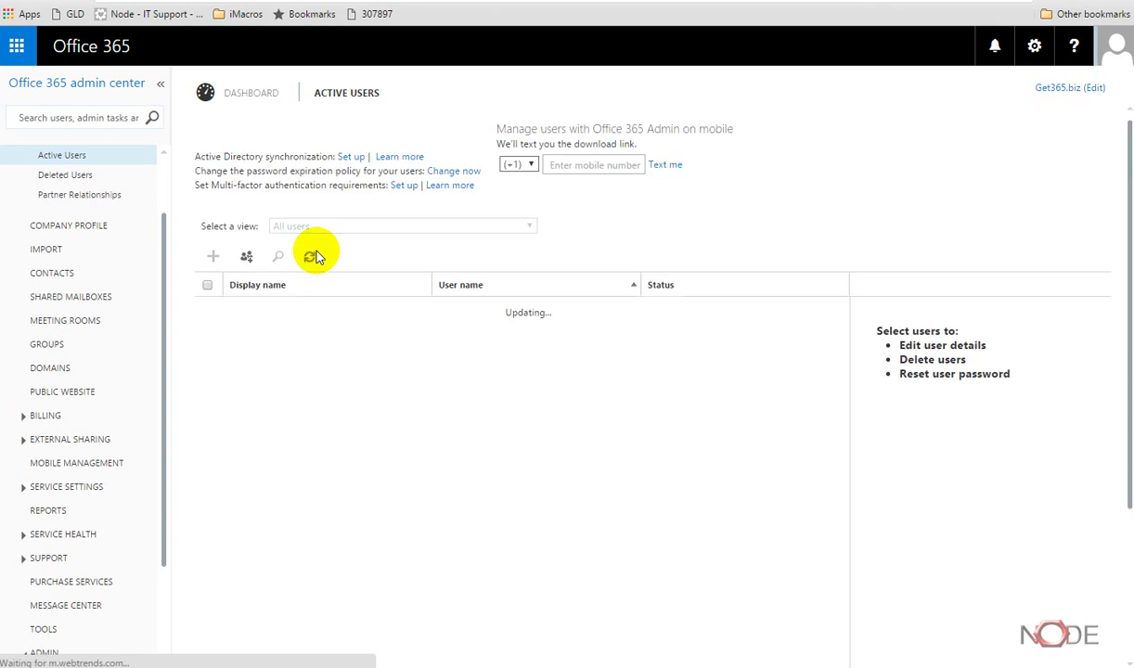
- Start a new user account and choose get365biz.onmicrosoft.com as the user name domain
{"action": "left_click", "coordinate": [215, 255]}
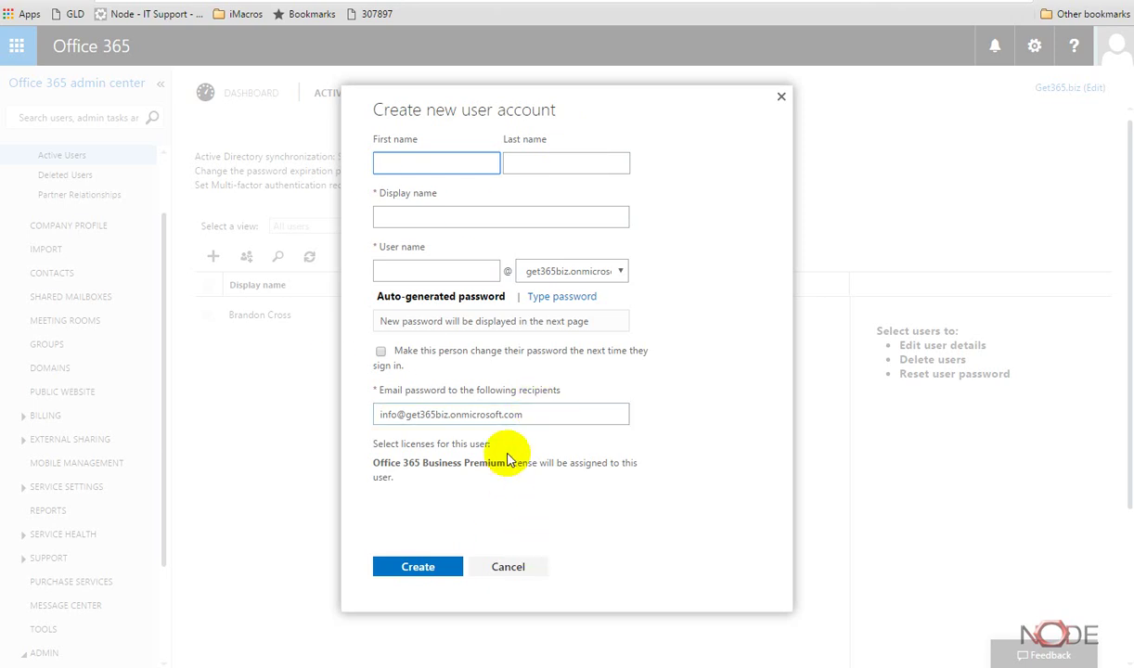
{"action": "left_click", "coordinate": [578, 271]}
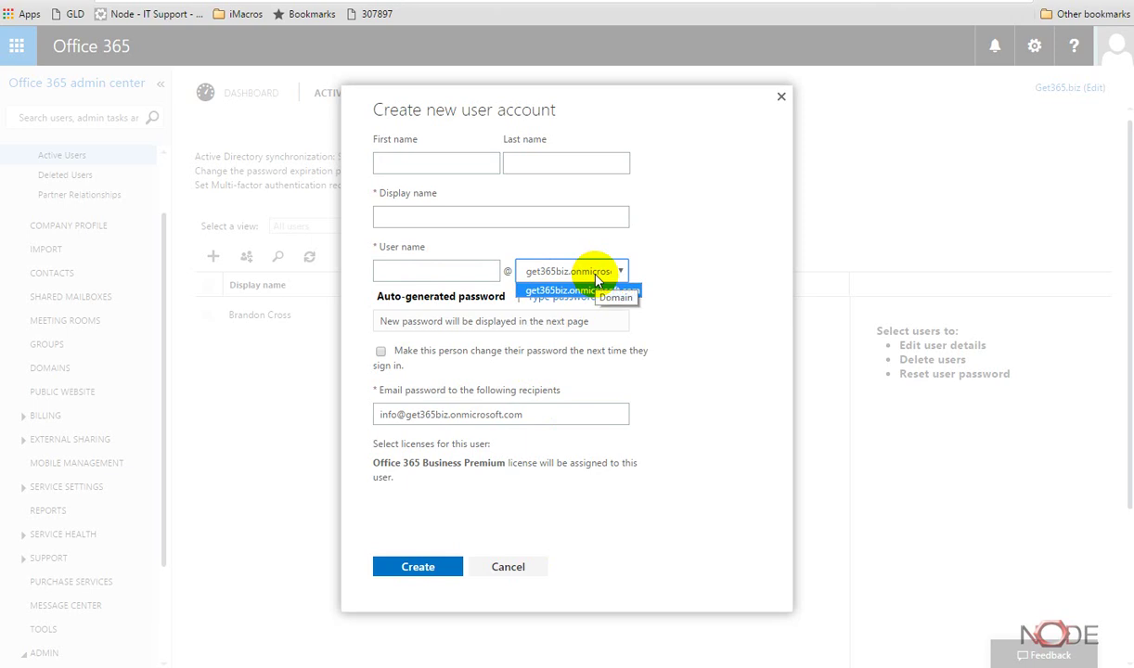
{"action": "left_click", "coordinate": [599, 274]}
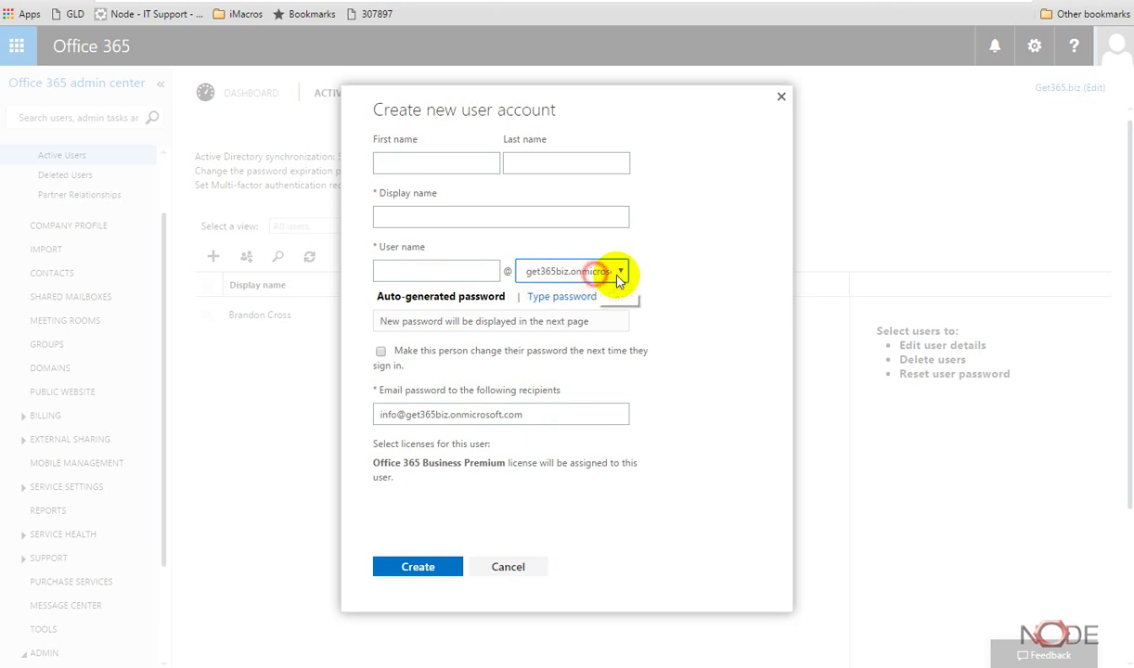
{"action": "left_click", "coordinate": [601, 271]}
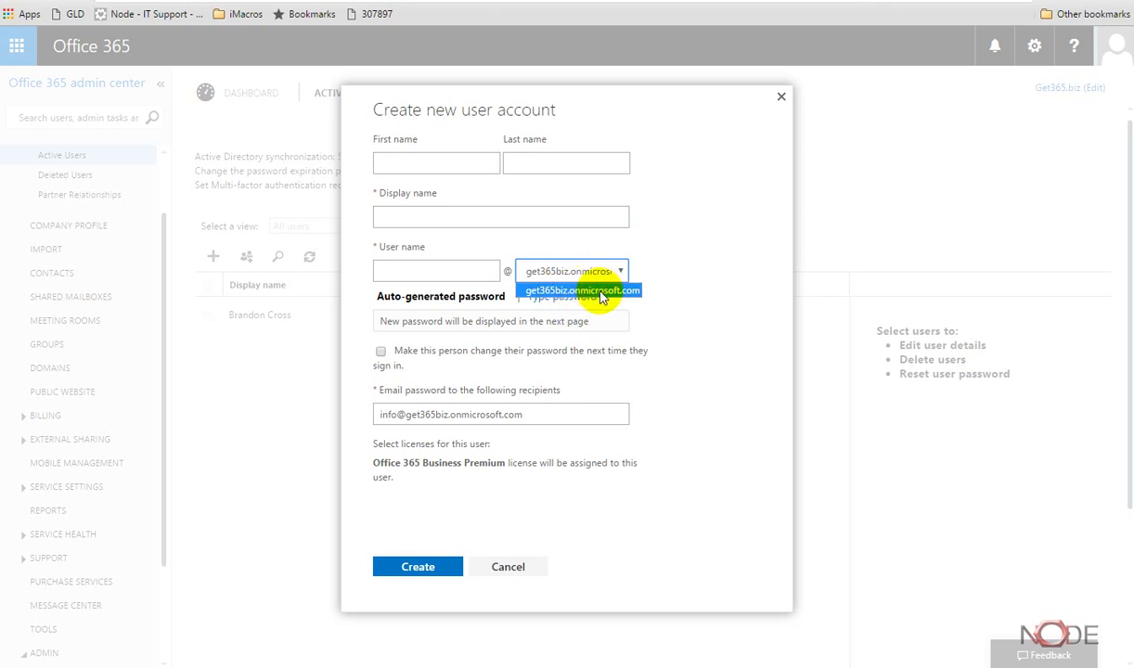
{"action": "left_click", "coordinate": [589, 273]}
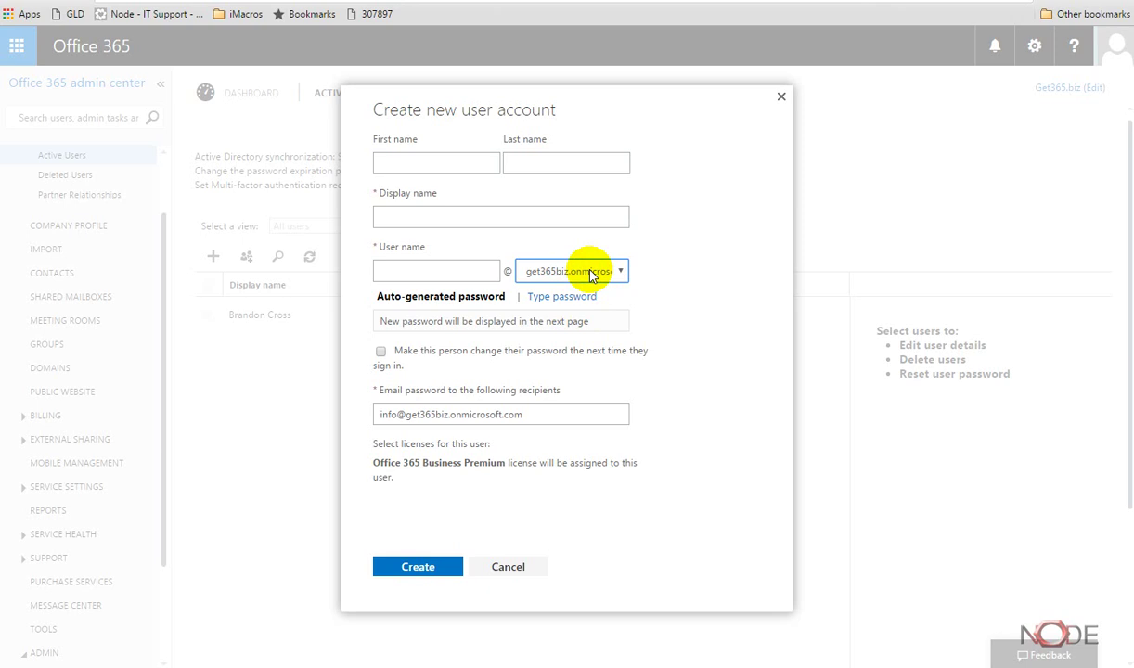
- Recheck the domain choice, then cancel creating the new user
{"action": "key", "text": "shift+Tab"}
{"action": "left_click", "coordinate": [563, 276]}
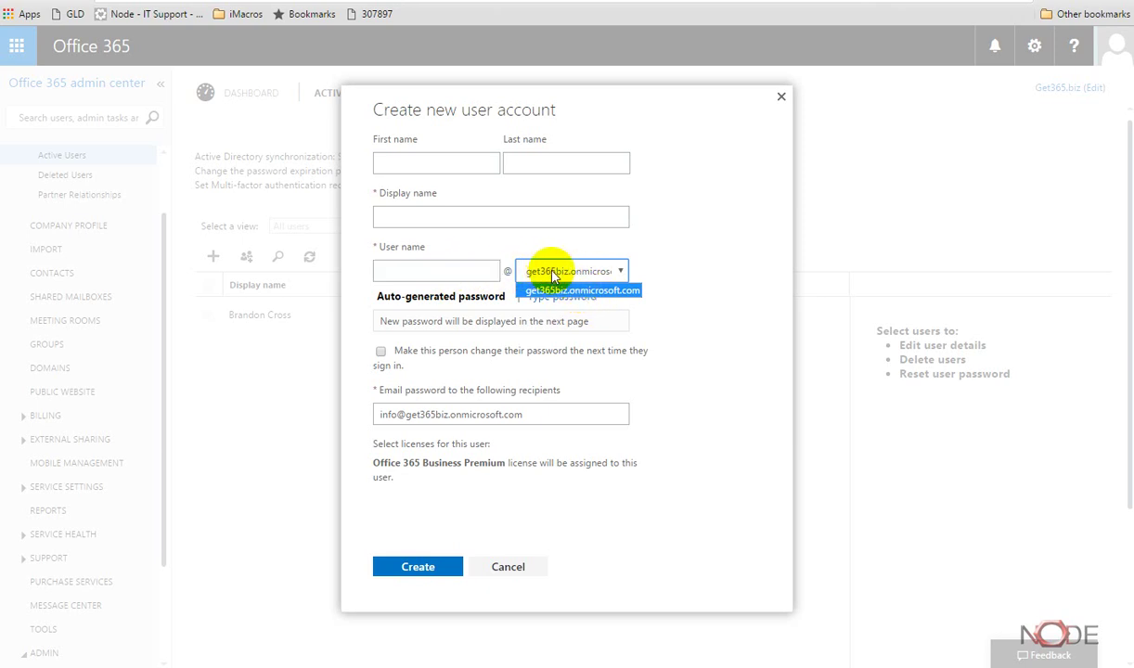
{"action": "left_click", "coordinate": [553, 273]}
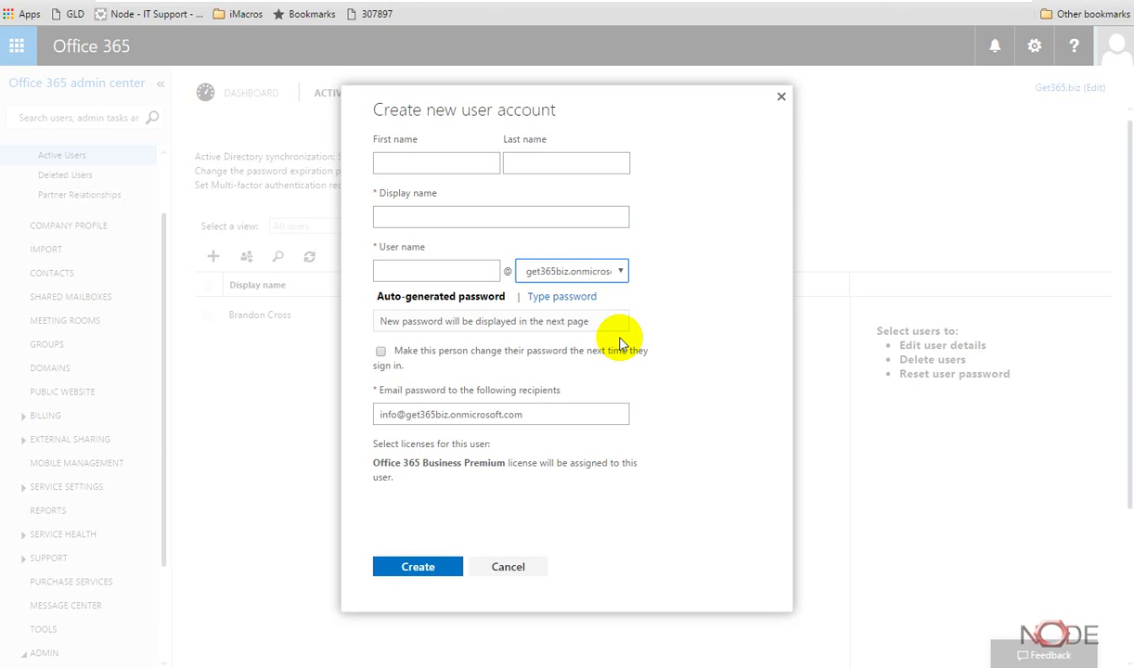
{"action": "left_click", "coordinate": [507, 567]}
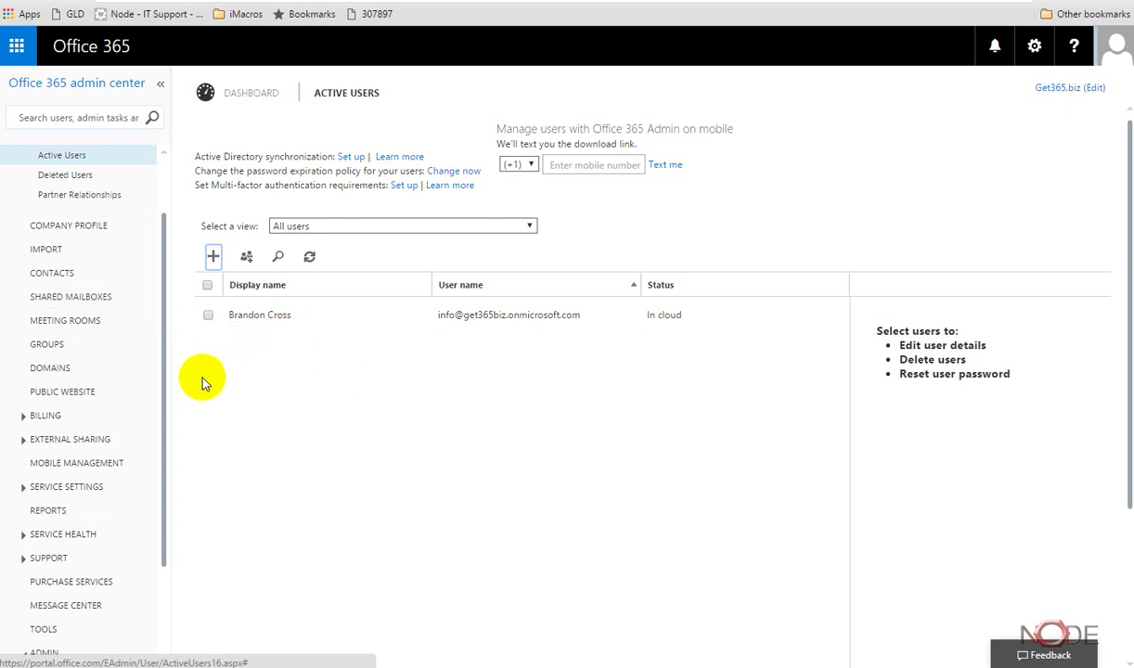
- Open the Groups page, then the Exchange admin center showing the Sales distribution group
{"action": "left_click", "coordinate": [100, 347]}
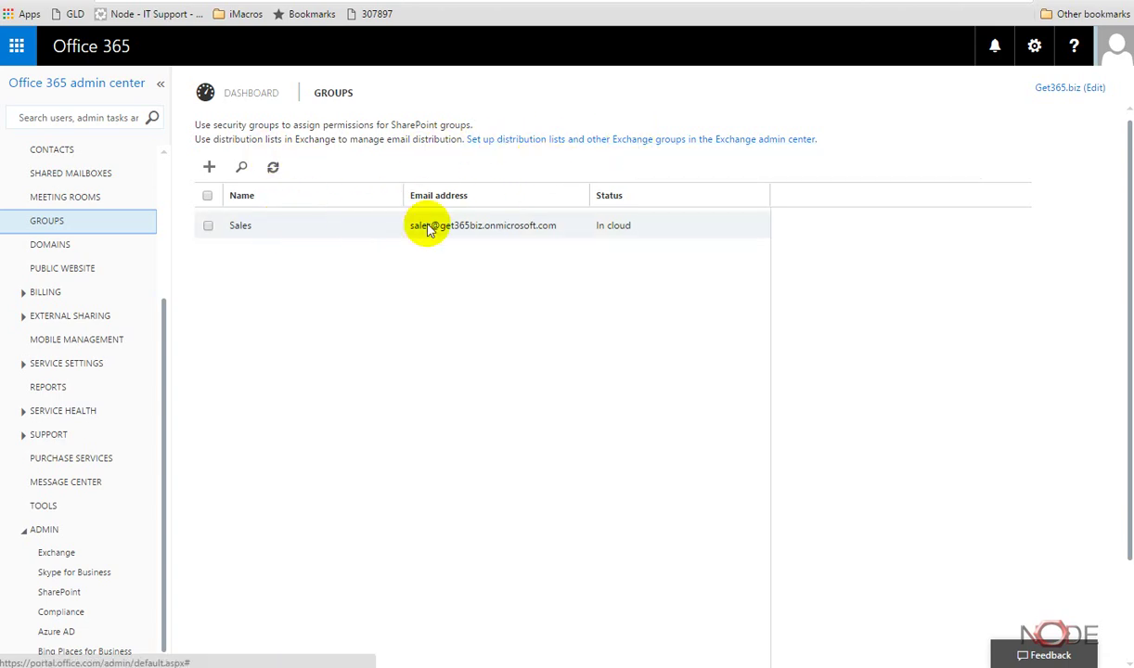
{"action": "left_click", "coordinate": [512, 139]}
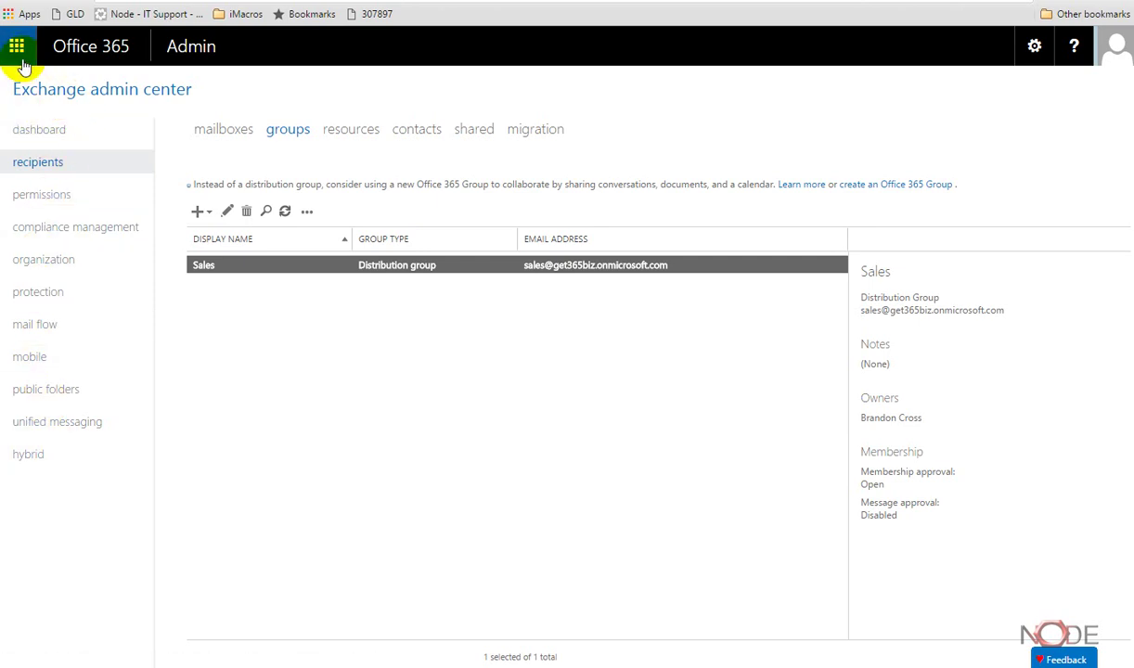
- Back in the admin center, open Domains and start setup of get365.biz up to its TXT record
{"action": "left_click", "coordinate": [645, 1]}
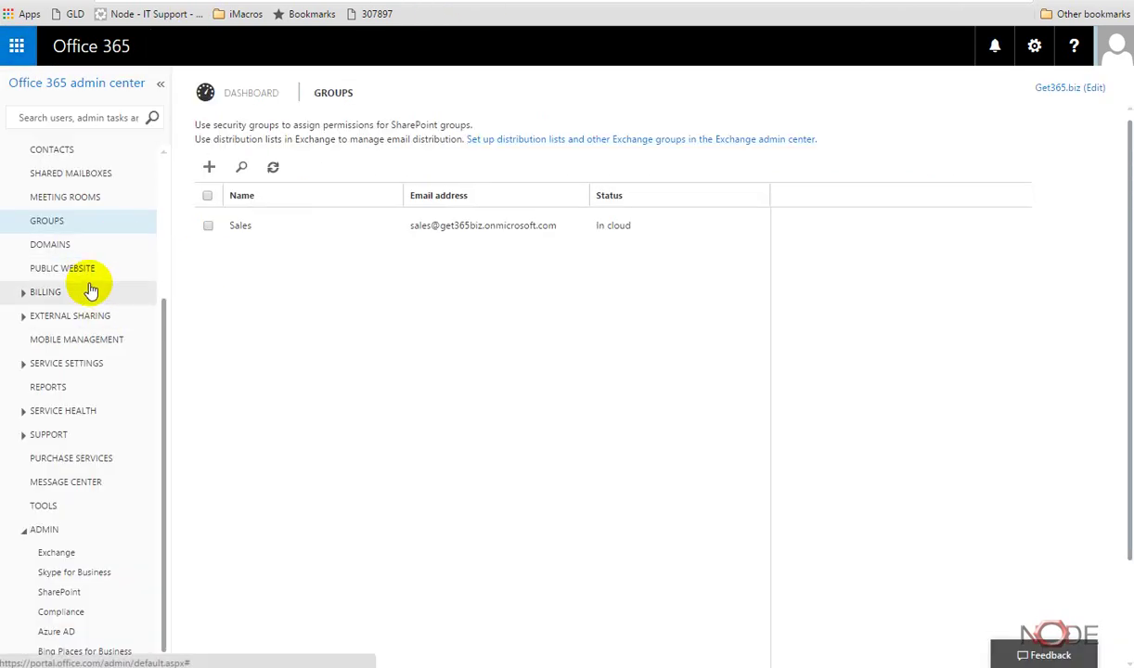
{"action": "scroll", "coordinate": [111, 223], "scroll_direction": "up", "scroll_amount": 3}
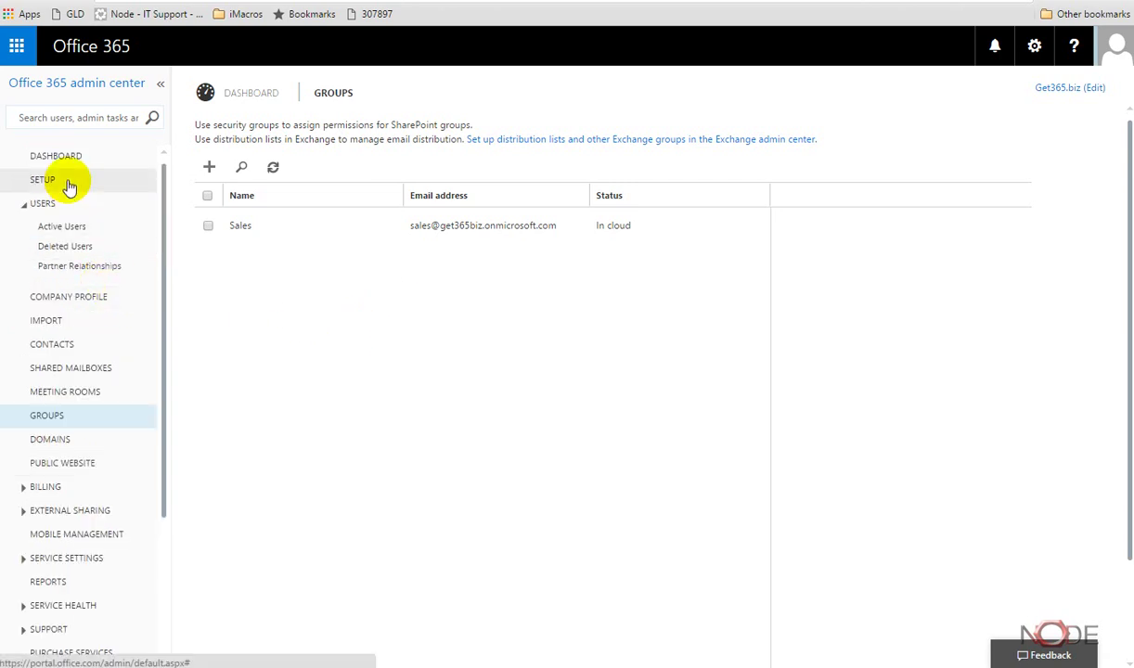
{"action": "scroll", "coordinate": [93, 343], "scroll_direction": "down", "scroll_amount": 3}
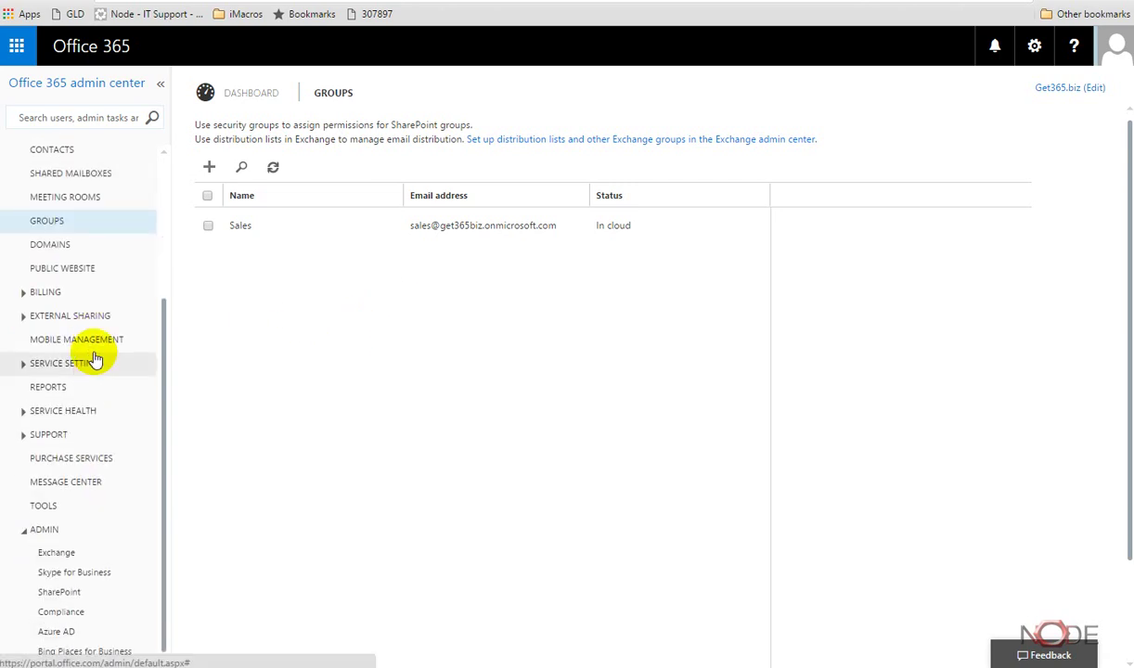
{"action": "left_click", "coordinate": [76, 246]}
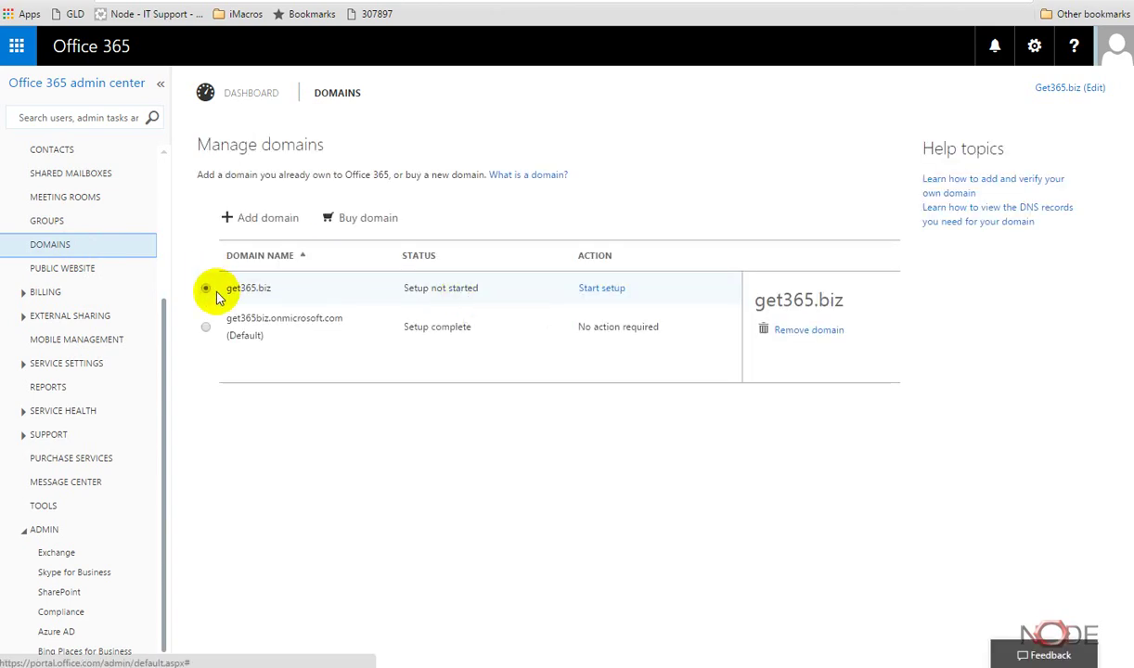
{"action": "left_click", "coordinate": [594, 294]}
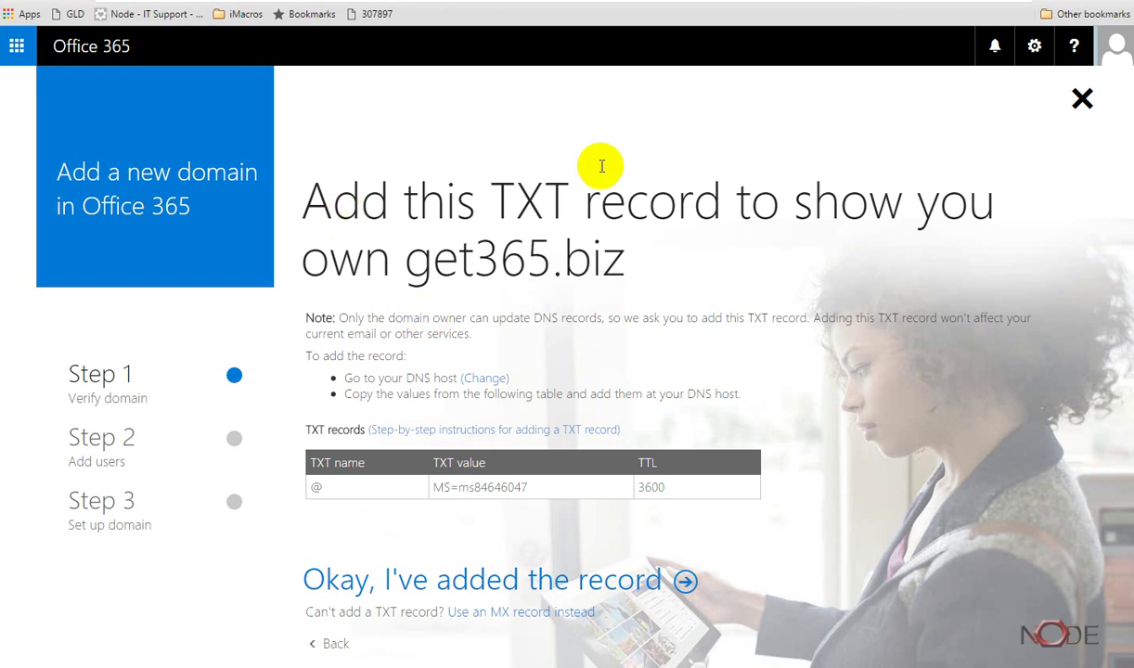
- Return to the admin dashboard via the app launcher and expand External Sharing
{"action": "left_click", "coordinate": [17, 45]}
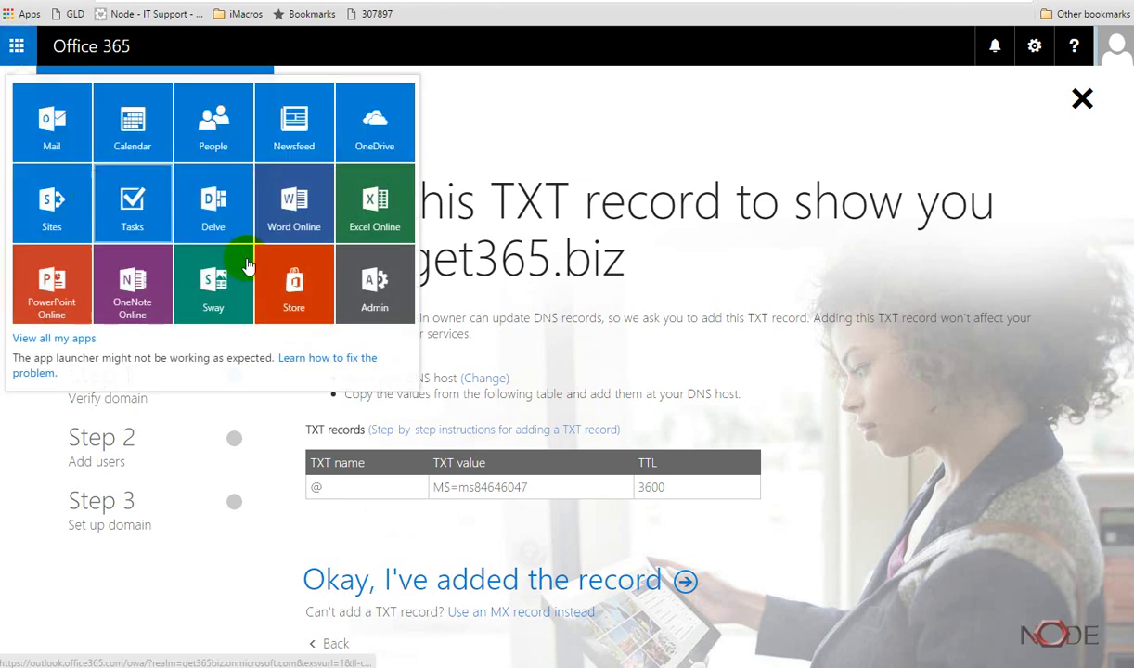
{"action": "left_click", "coordinate": [390, 294]}
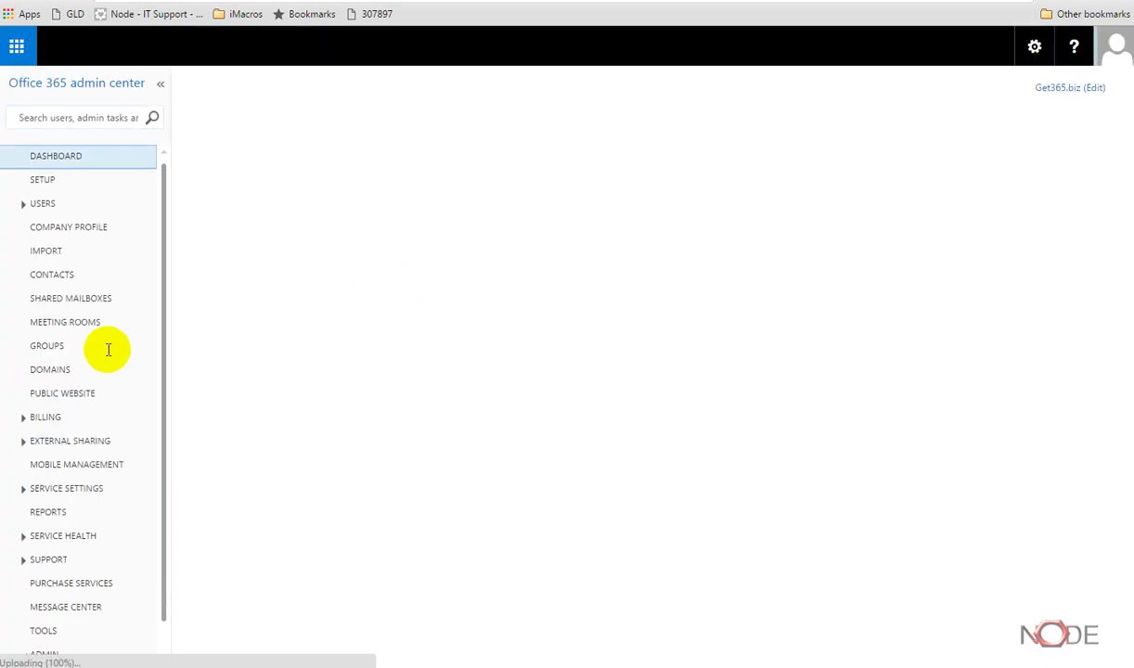
{"action": "scroll", "coordinate": [115, 368], "scroll_direction": "down", "scroll_amount": 2}
{"action": "scroll", "coordinate": [56, 352], "scroll_direction": "down", "scroll_amount": 1}
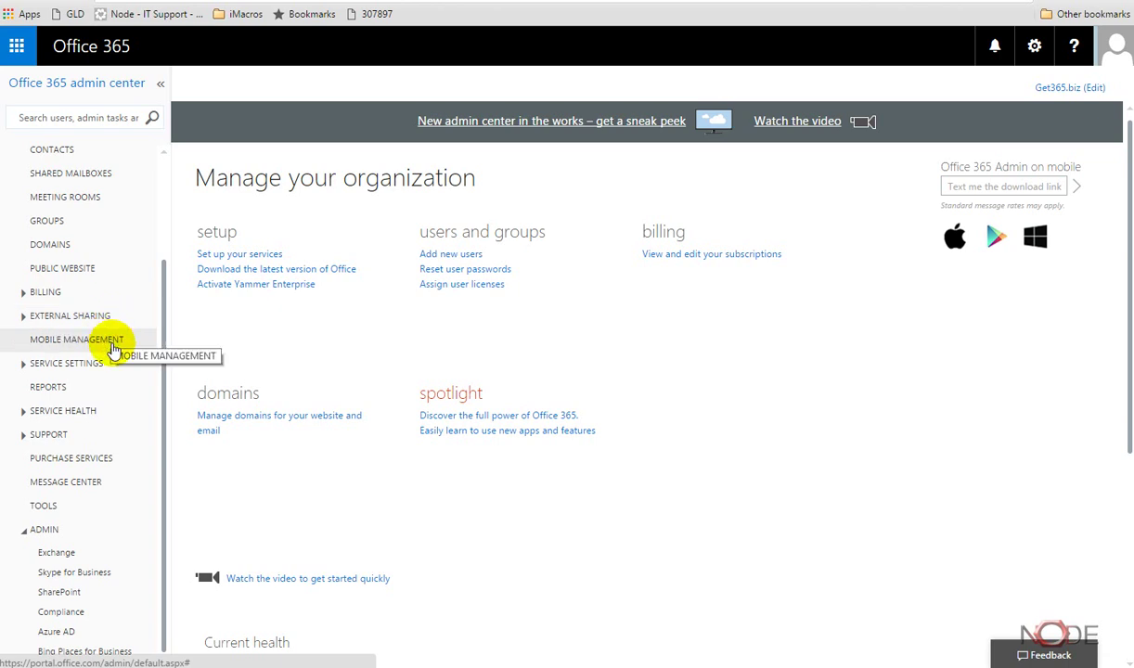
{"action": "left_click", "coordinate": [32, 320]}
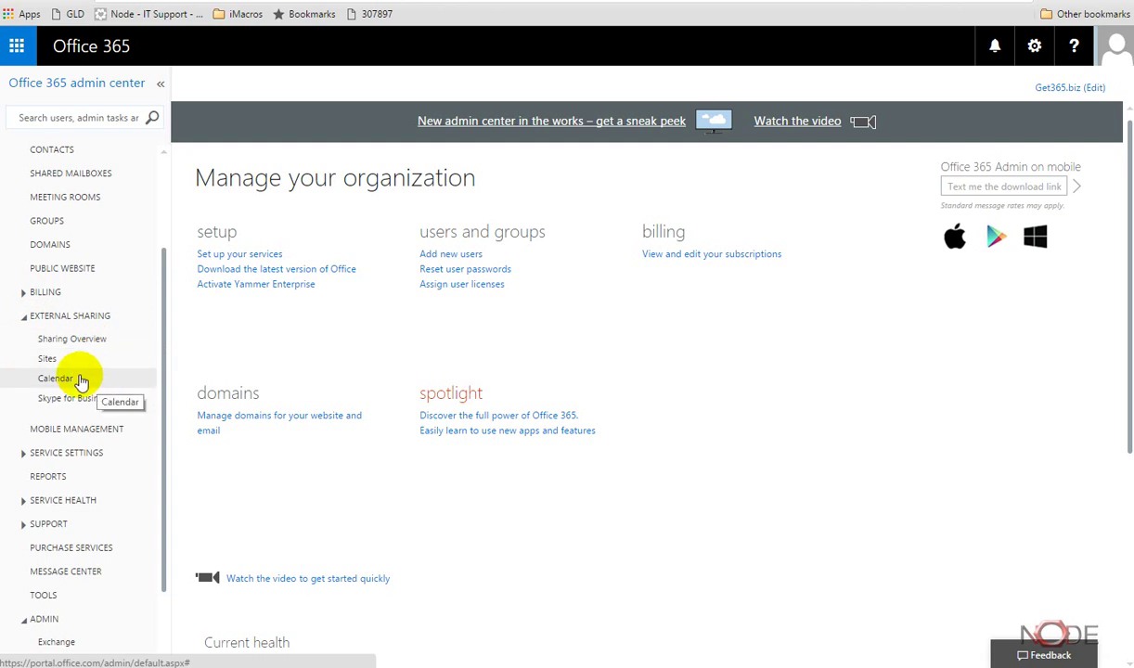
{"action": "scroll", "coordinate": [84, 381], "scroll_direction": "down", "scroll_amount": 1}
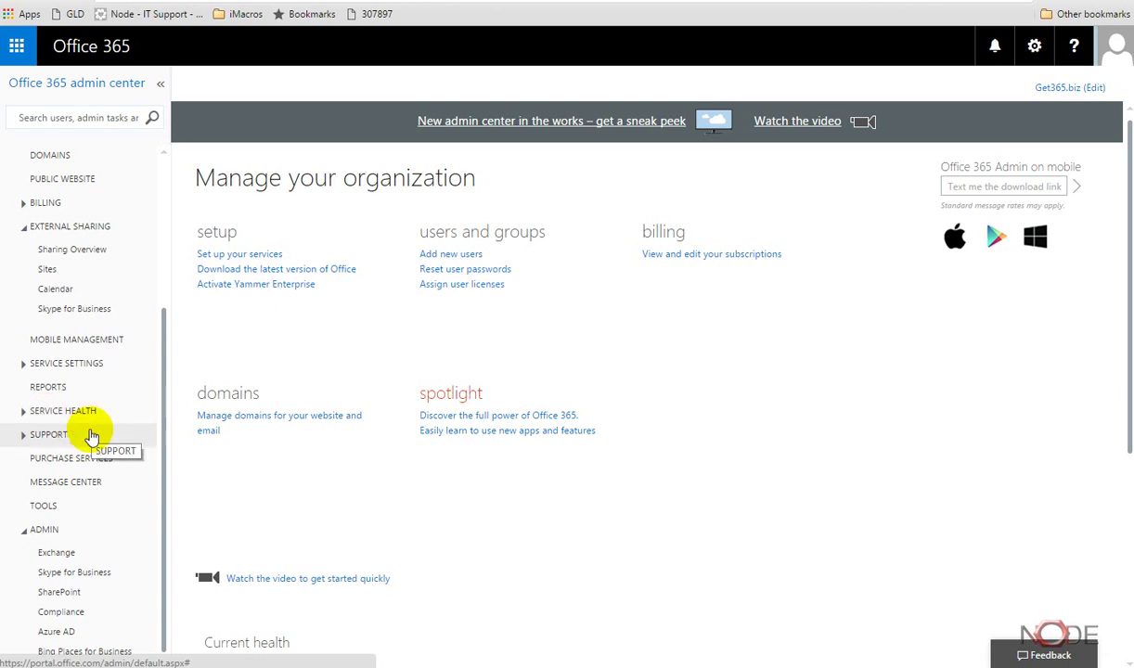
- Review the Support Overview page, then go to the SharePoint admin center
{"action": "left_click", "coordinate": [30, 439]}
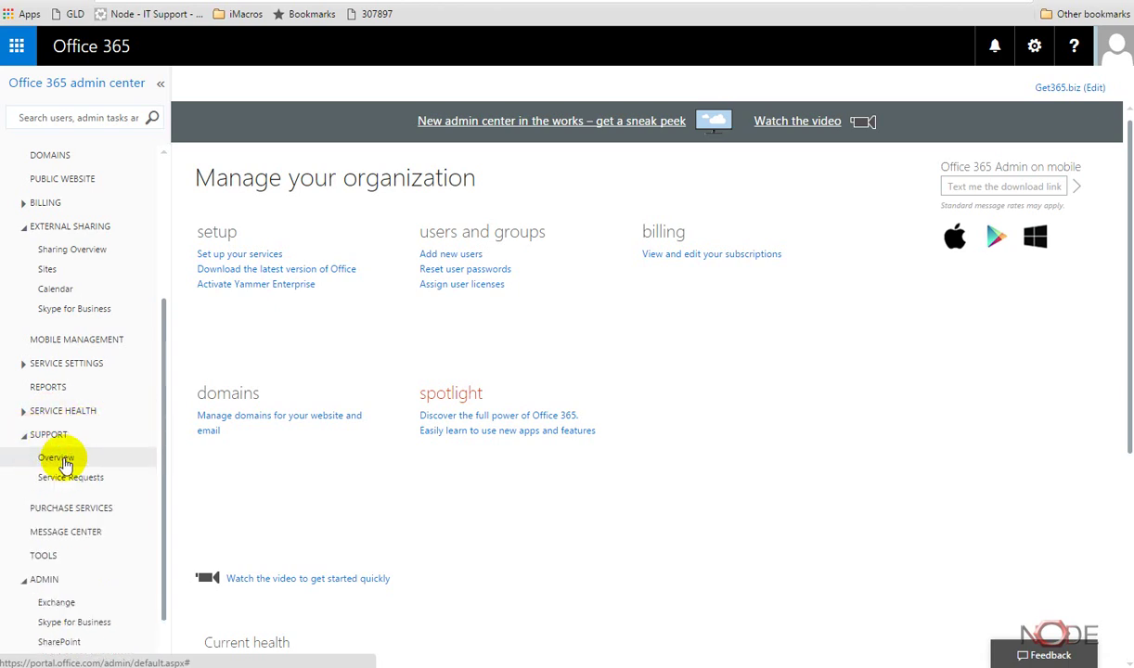
{"action": "left_click", "coordinate": [56, 461]}
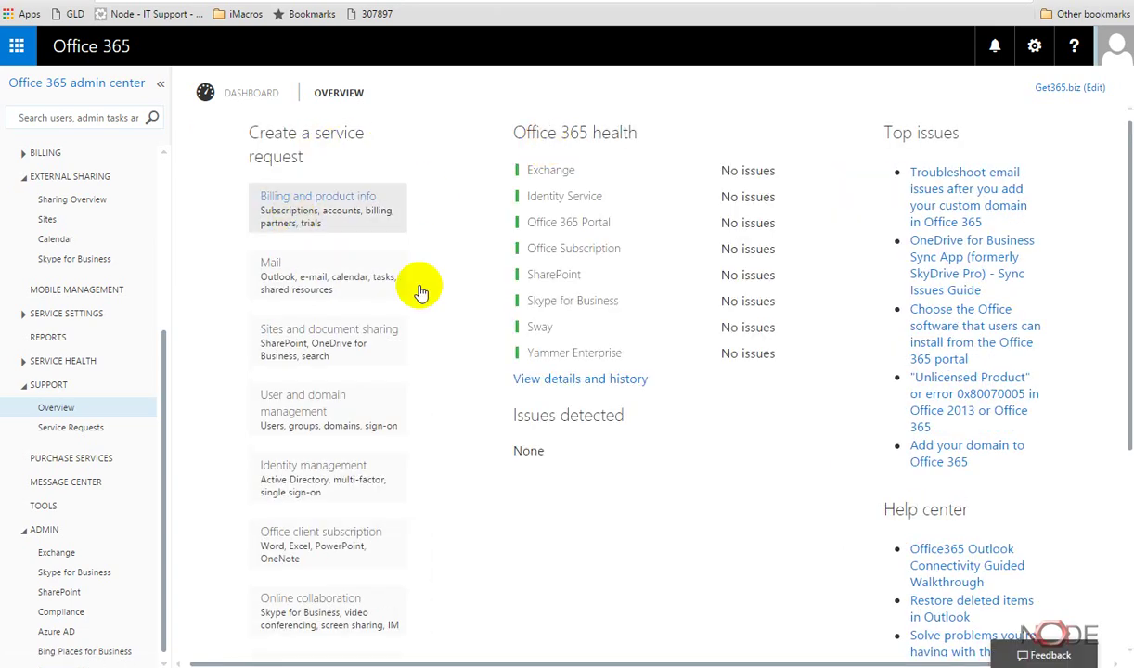
{"action": "scroll", "coordinate": [429, 320], "scroll_direction": "down", "scroll_amount": 2}
{"action": "scroll", "coordinate": [400, 367], "scroll_direction": "up", "scroll_amount": 2}
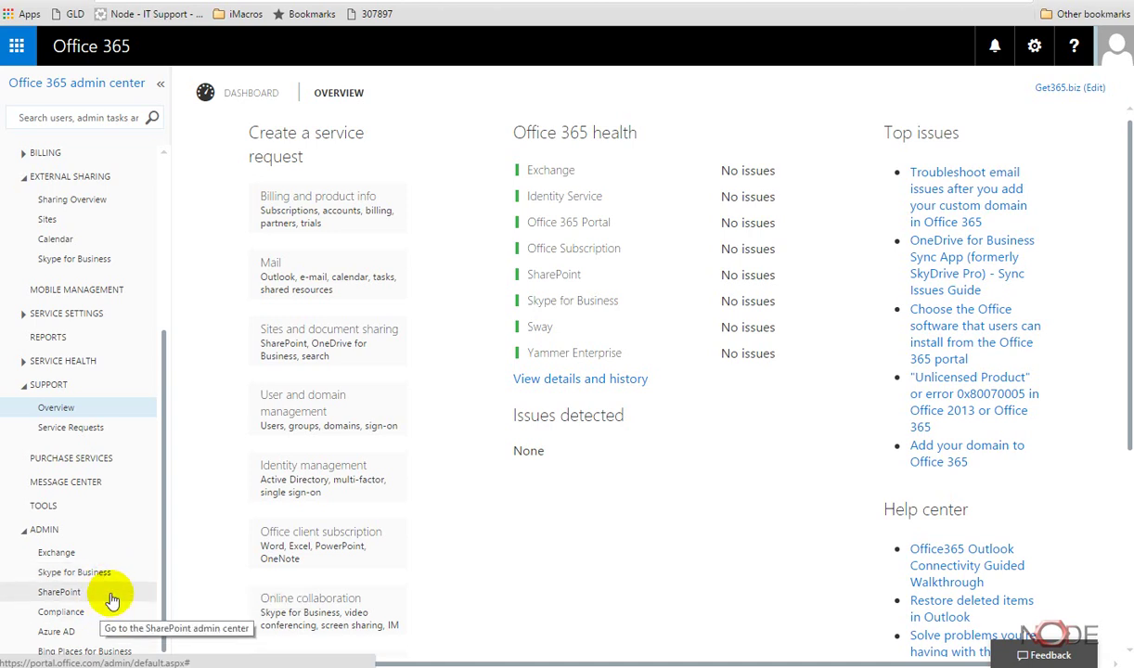
{"action": "left_click", "coordinate": [109, 595]}
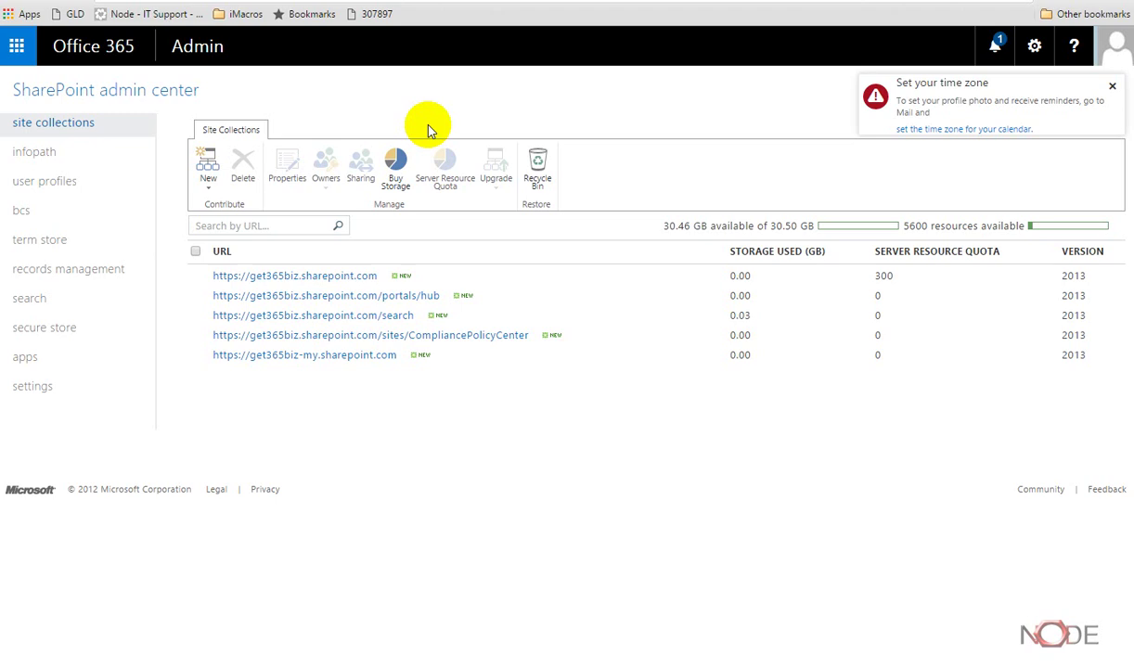
- Switch from SharePoint admin to Mail in Outlook on the web
{"action": "left_click", "coordinate": [16, 46]}
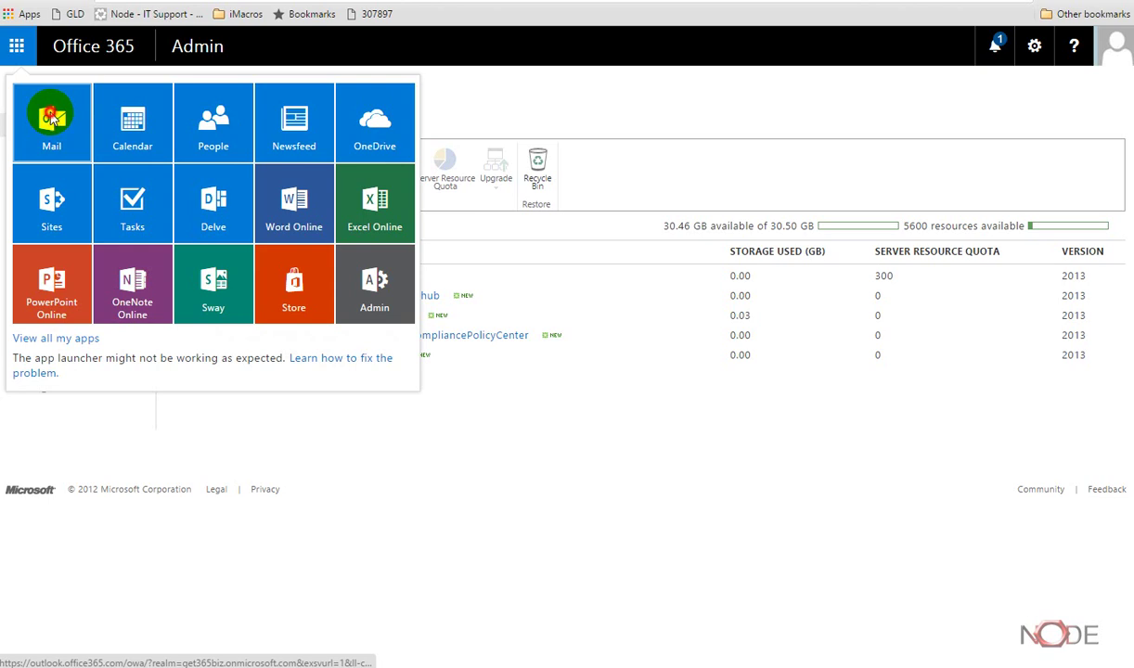
{"action": "left_click", "coordinate": [52, 115]}
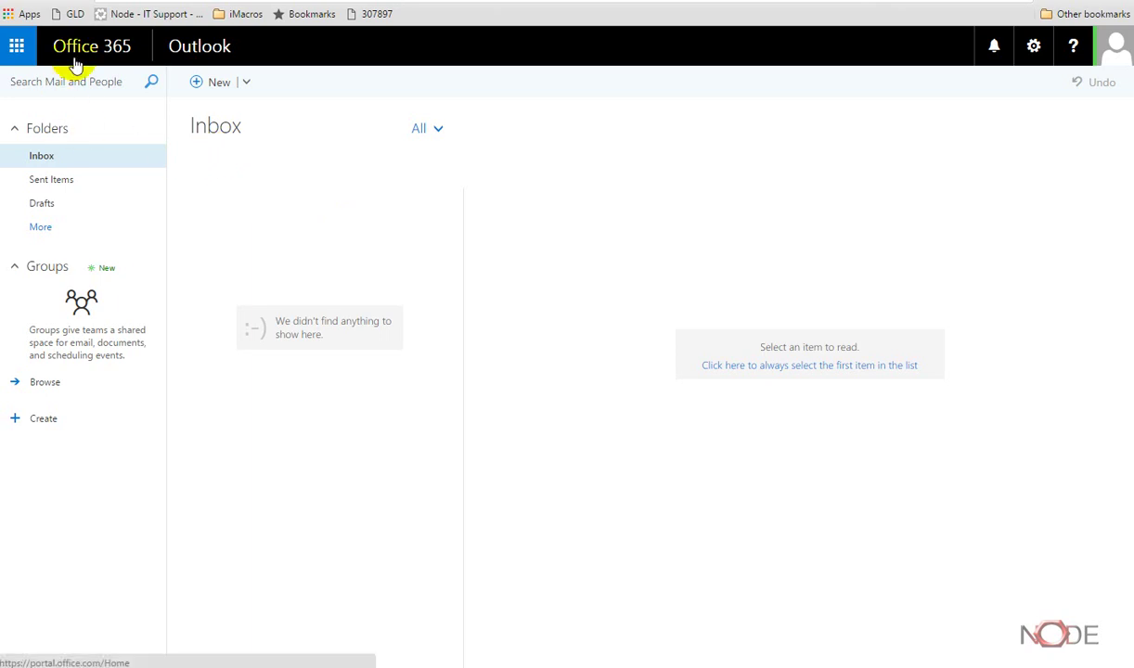
- View the Outlook calendar, then return to the Office 365 Home page
{"action": "left_click", "coordinate": [17, 47]}
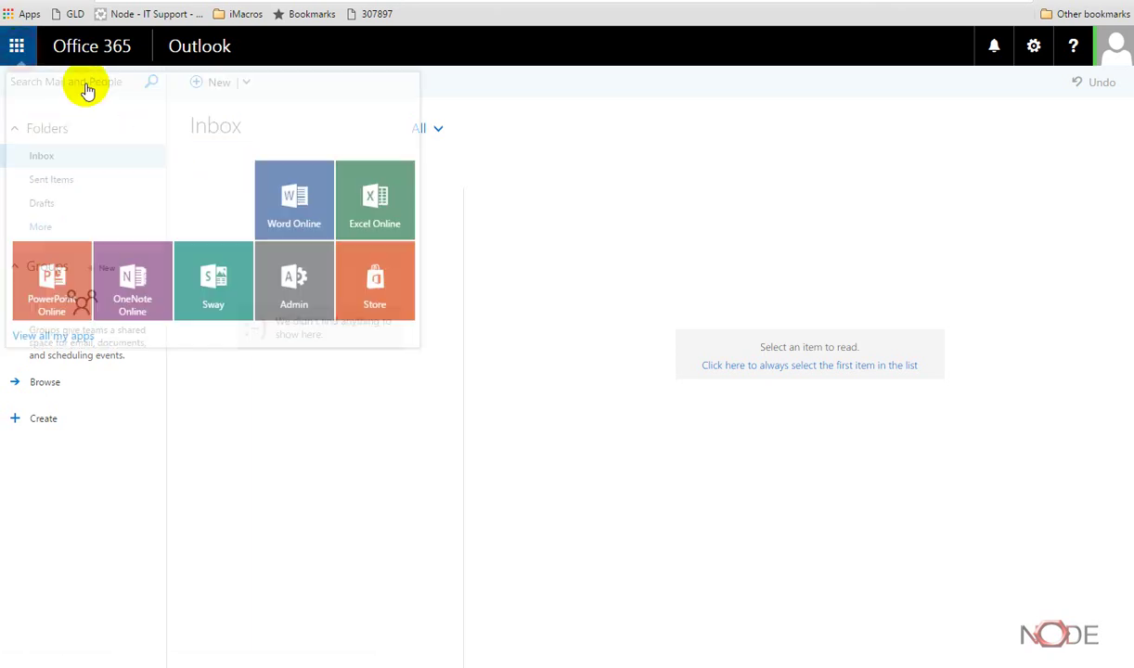
{"action": "left_click", "coordinate": [134, 119]}
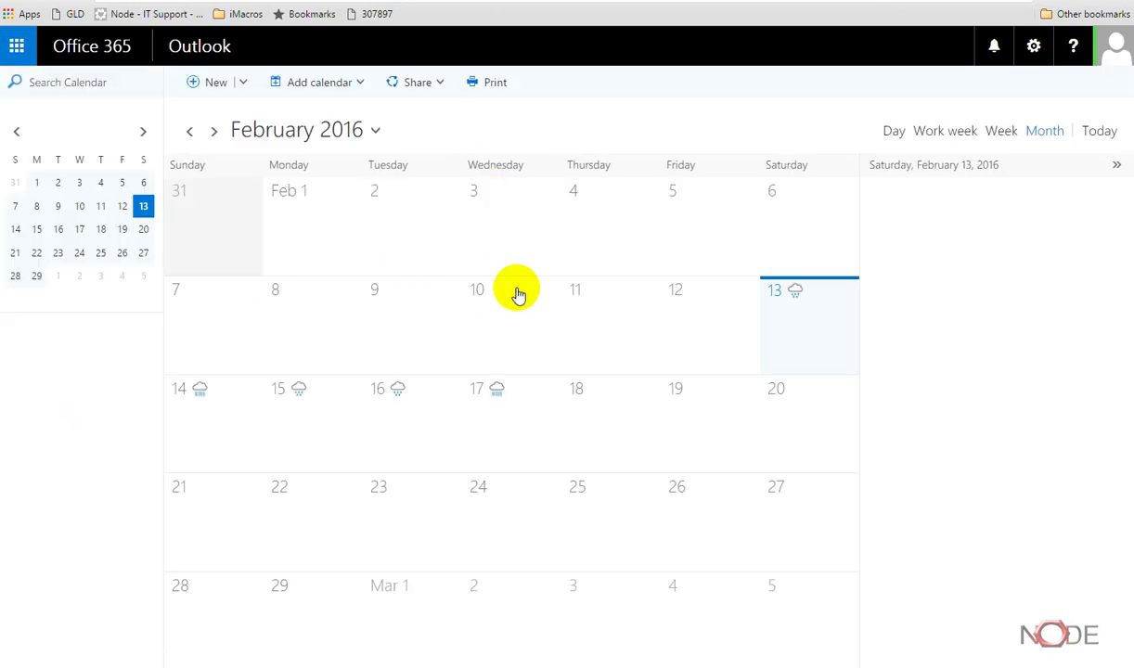
{"action": "left_click", "coordinate": [93, 51]}
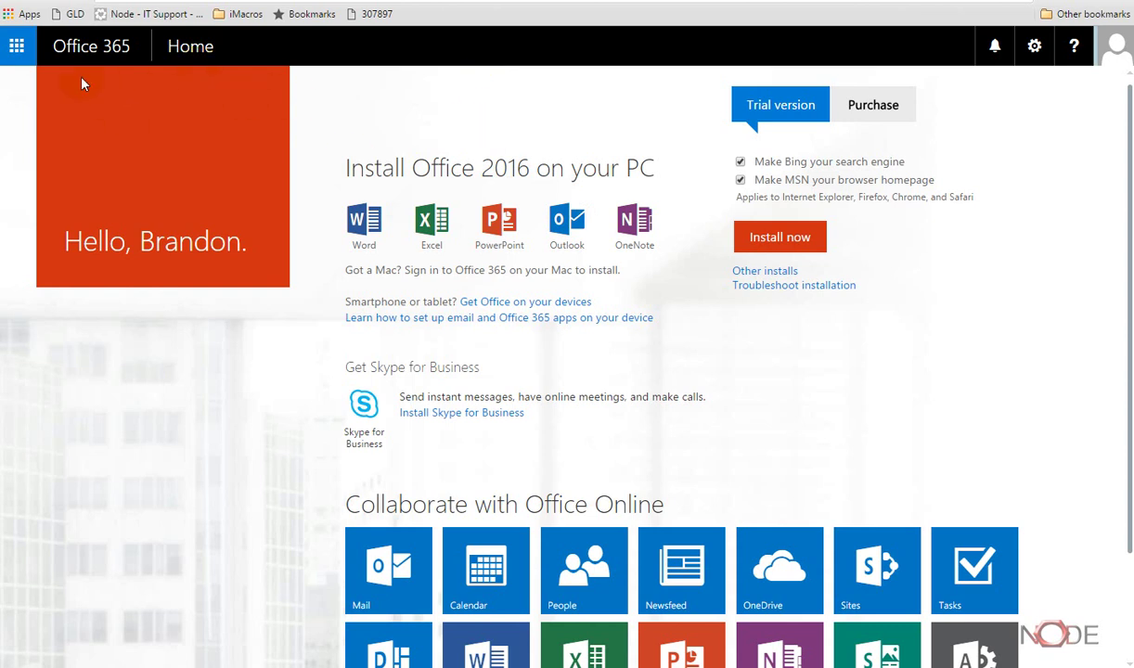
{"action": "left_click", "coordinate": [25, 53]}
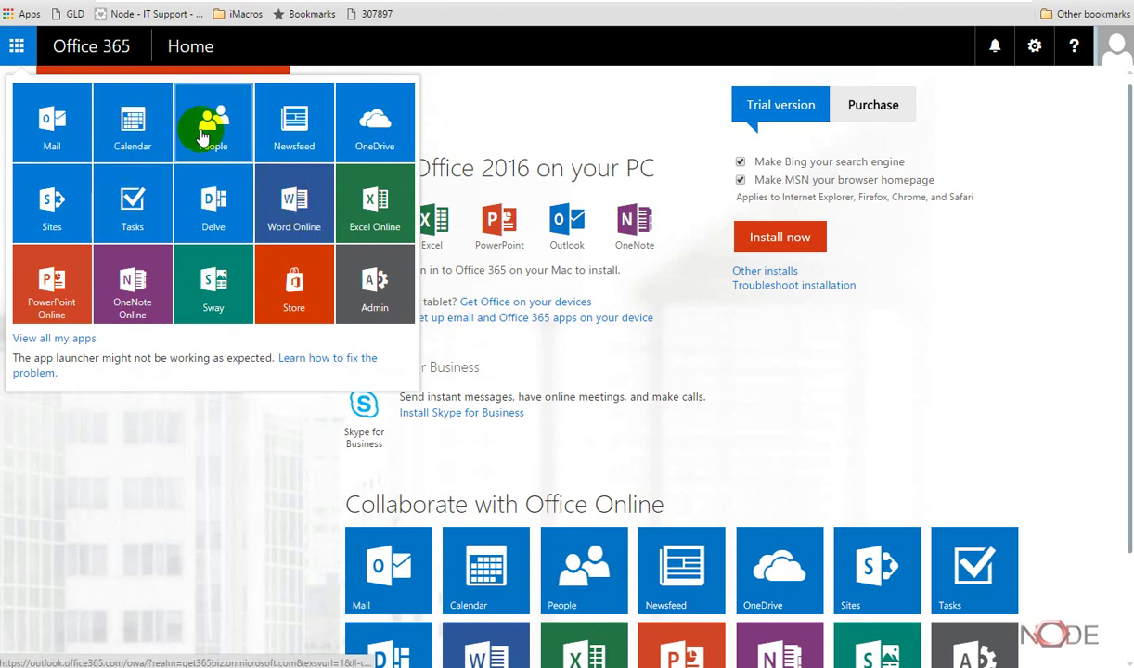
- Launch Word Online to its start page with blank document and template choices
{"action": "left_click", "coordinate": [285, 212]}
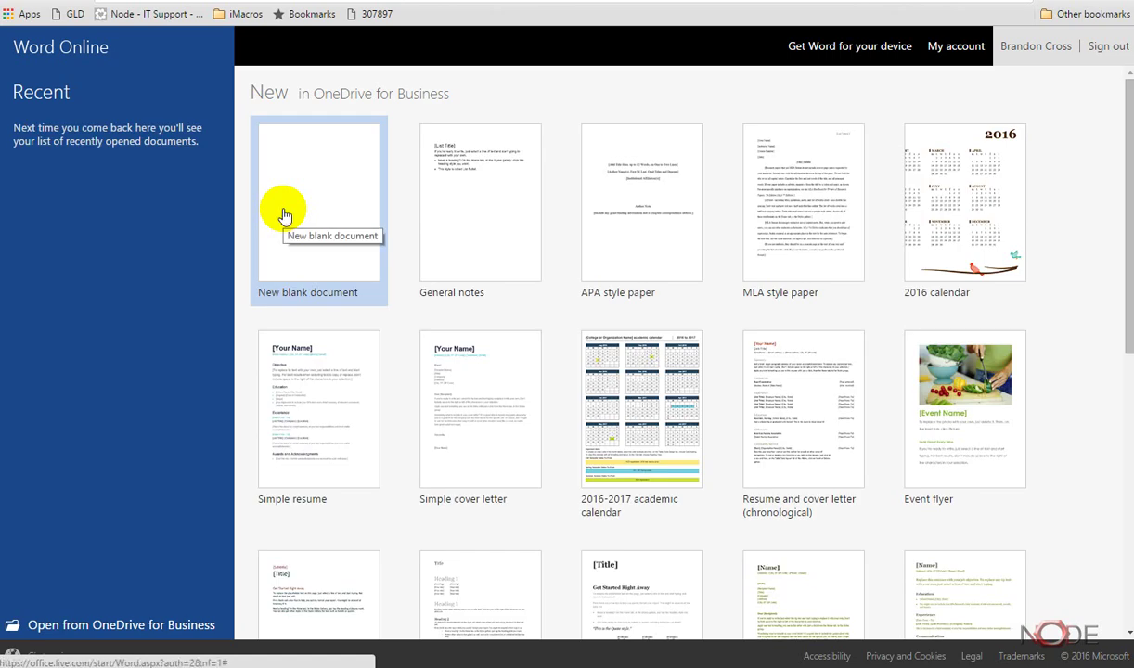
- Create a new blank Word Online document and preview its sharing options without sharing
{"action": "left_click", "coordinate": [285, 216]}
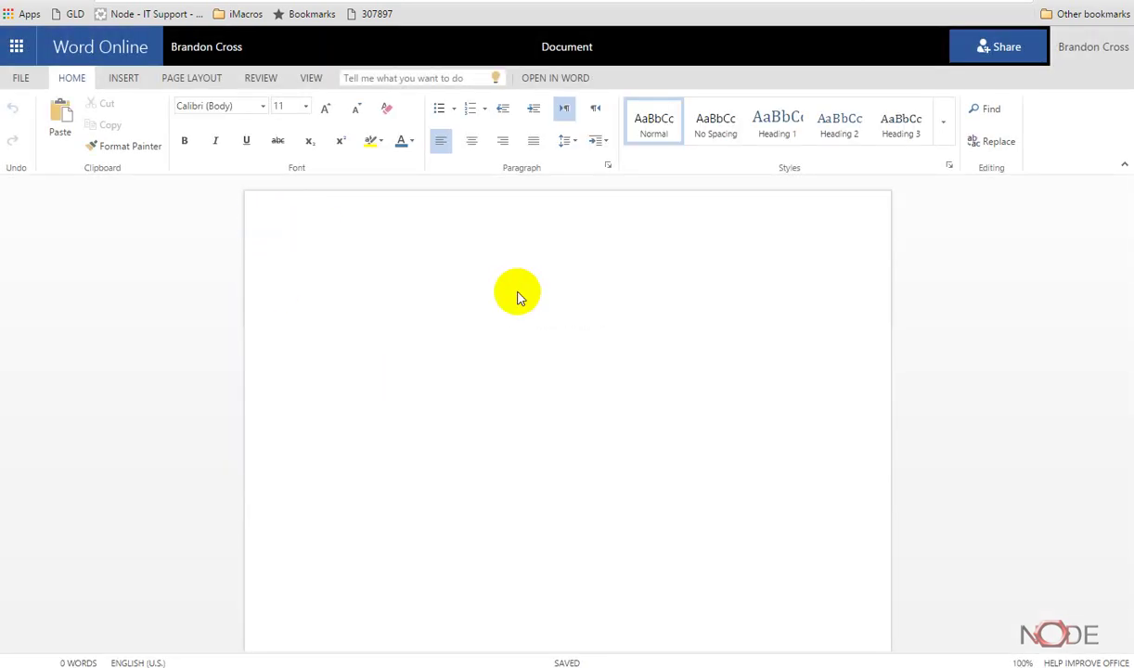
{"action": "left_click", "coordinate": [390, 278]}
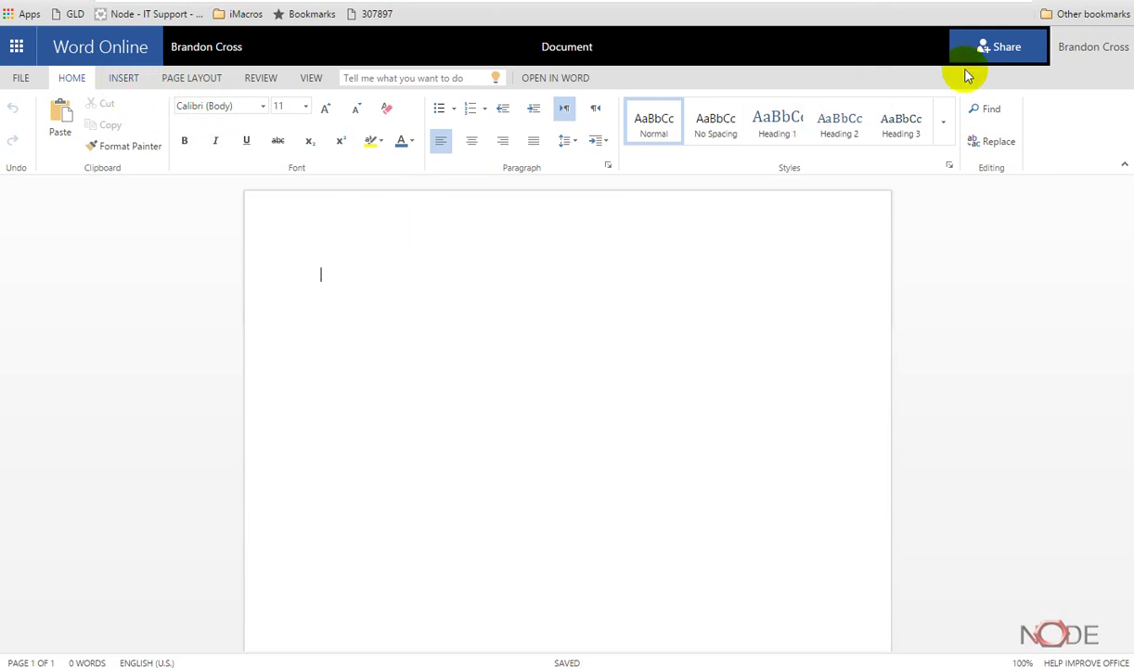
{"action": "left_click", "coordinate": [1009, 48]}
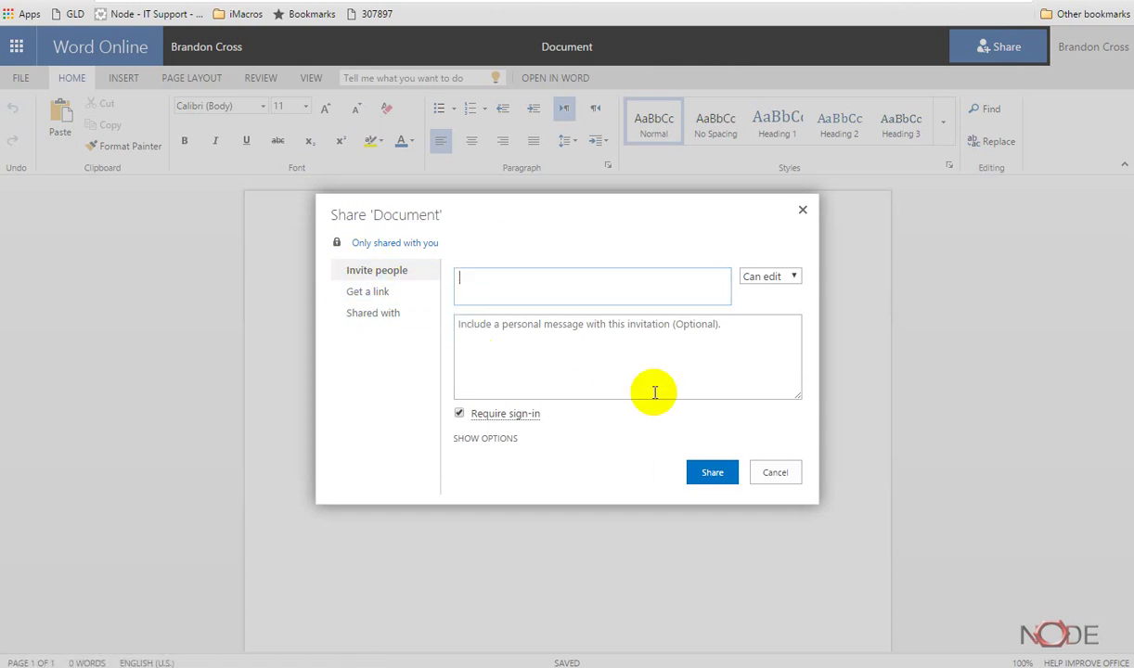
{"action": "left_click", "coordinate": [778, 473]}
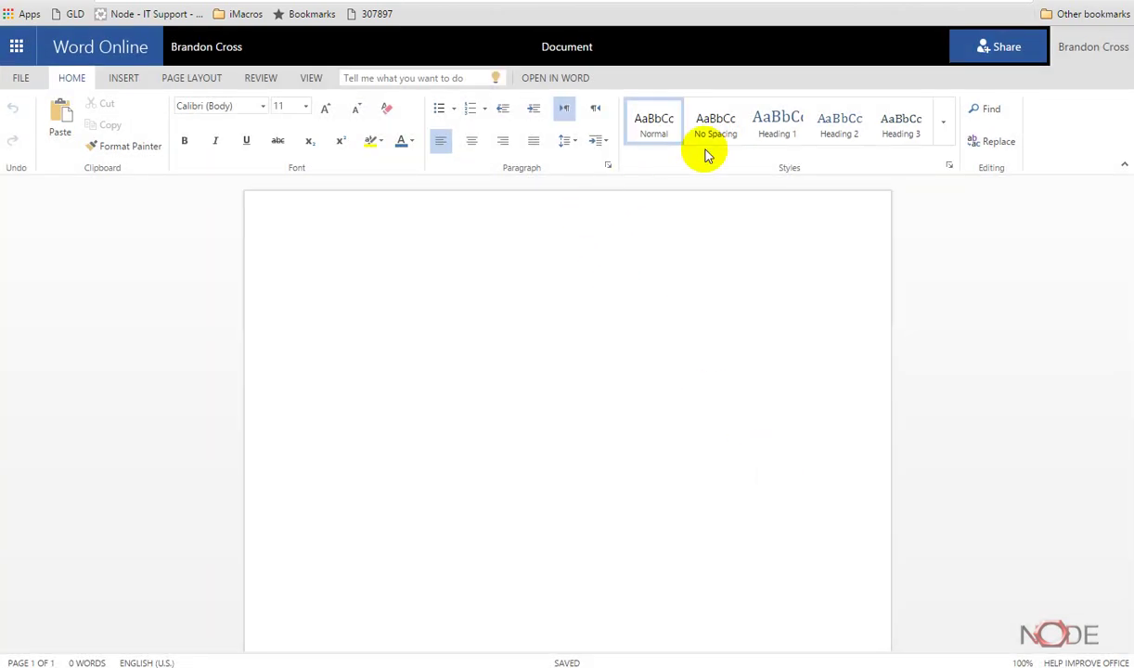
- Try the Heading style, revert to Normal, then switch to Excel Online
{"action": "left_click", "coordinate": [798, 132]}
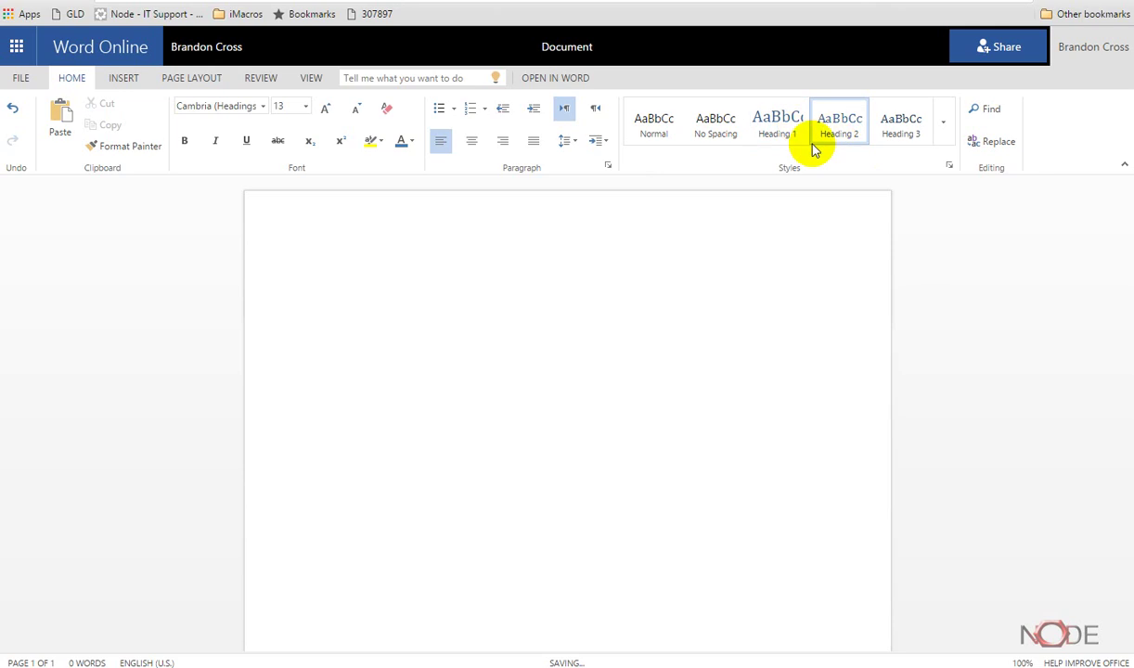
{"action": "left_click", "coordinate": [654, 121]}
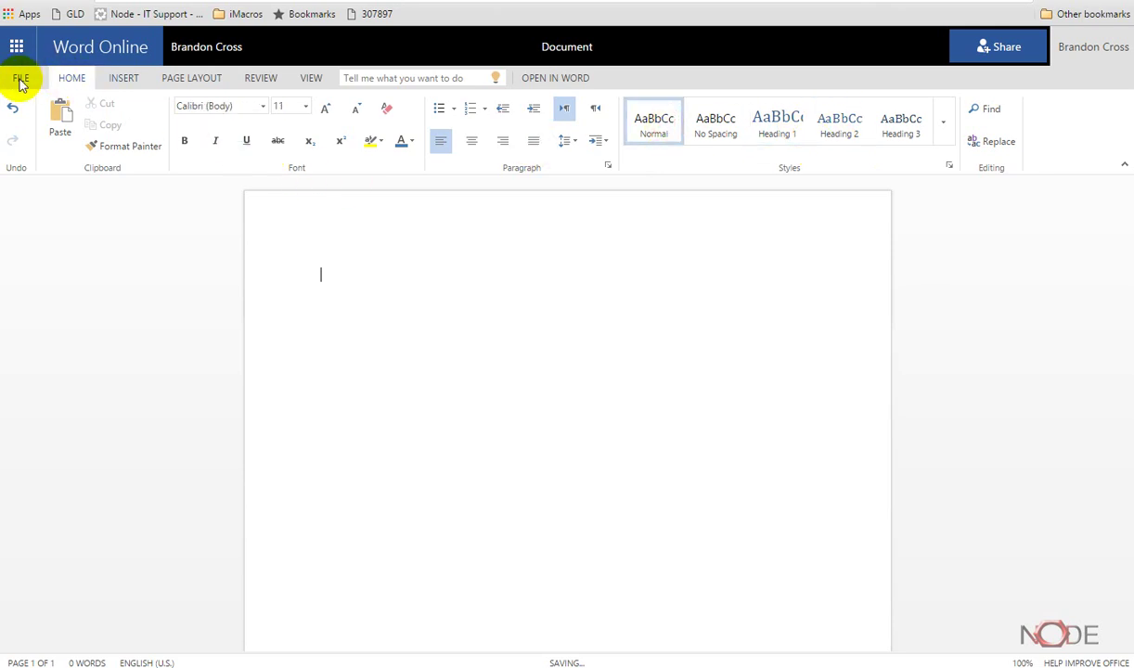
{"action": "left_click", "coordinate": [183, 163]}
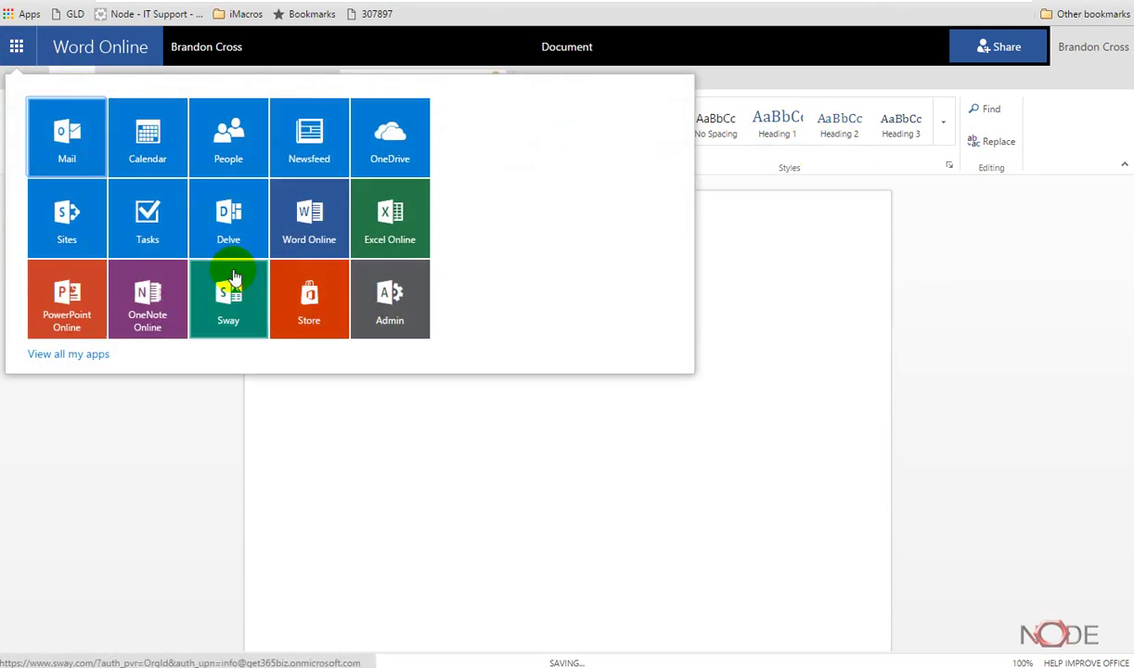
{"action": "left_click", "coordinate": [403, 227]}
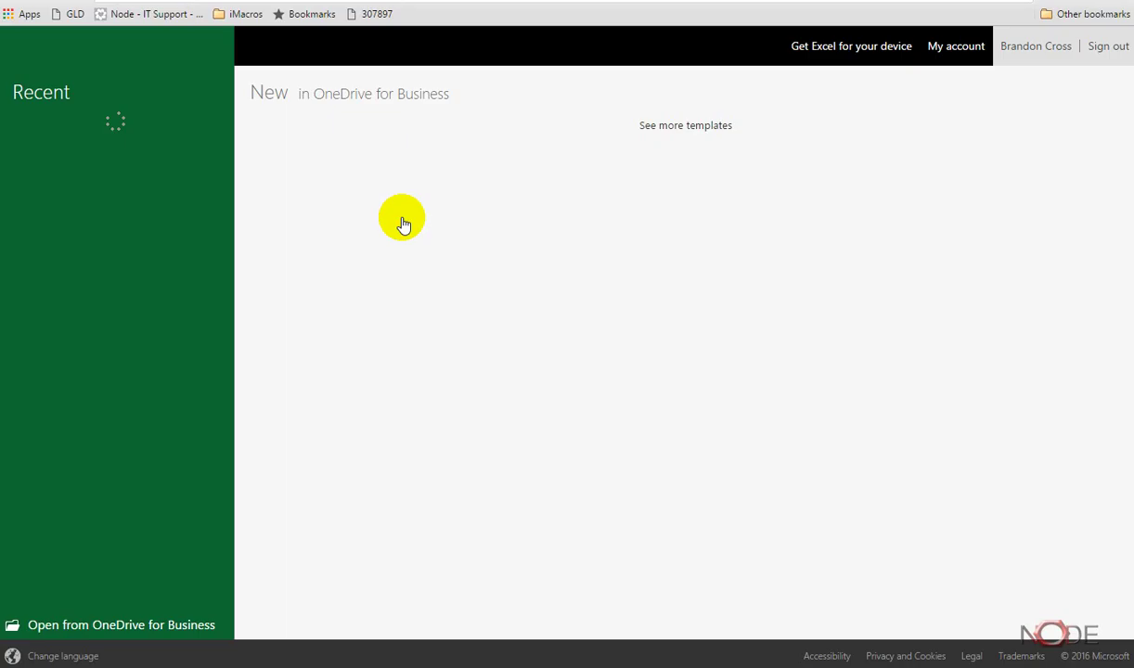
- Start a new blank workbook named Book, select a cell on Sheet1, and bring up the Office 365 apps
{"action": "left_click", "coordinate": [404, 226]}
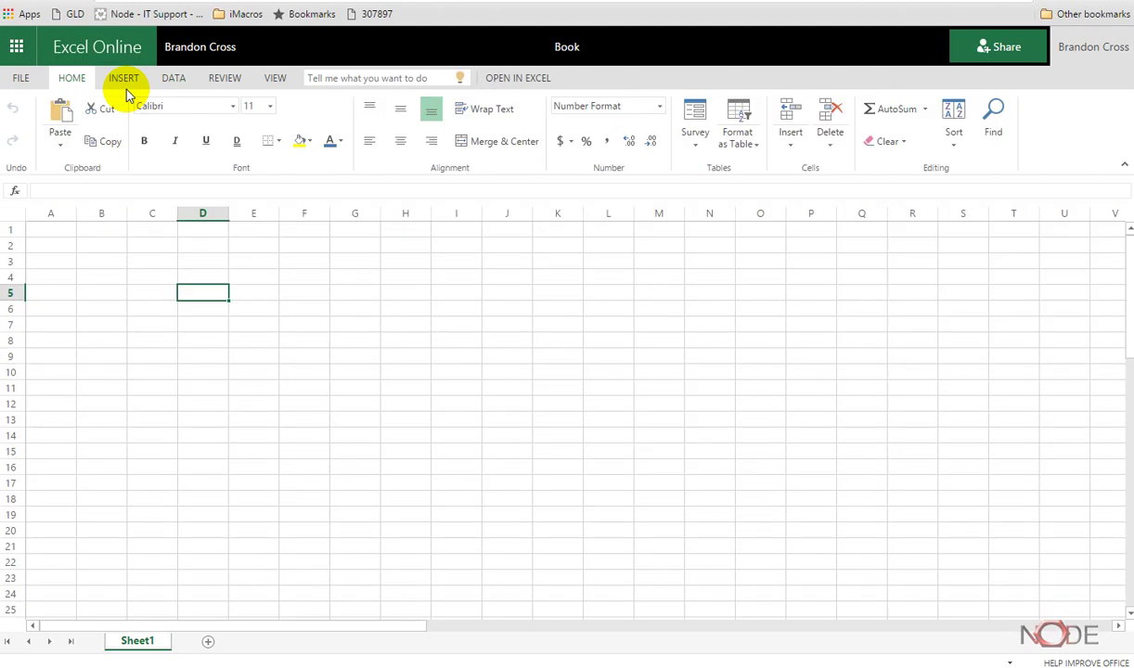
{"action": "left_click", "coordinate": [48, 239]}
{"action": "left_click", "coordinate": [16, 46]}
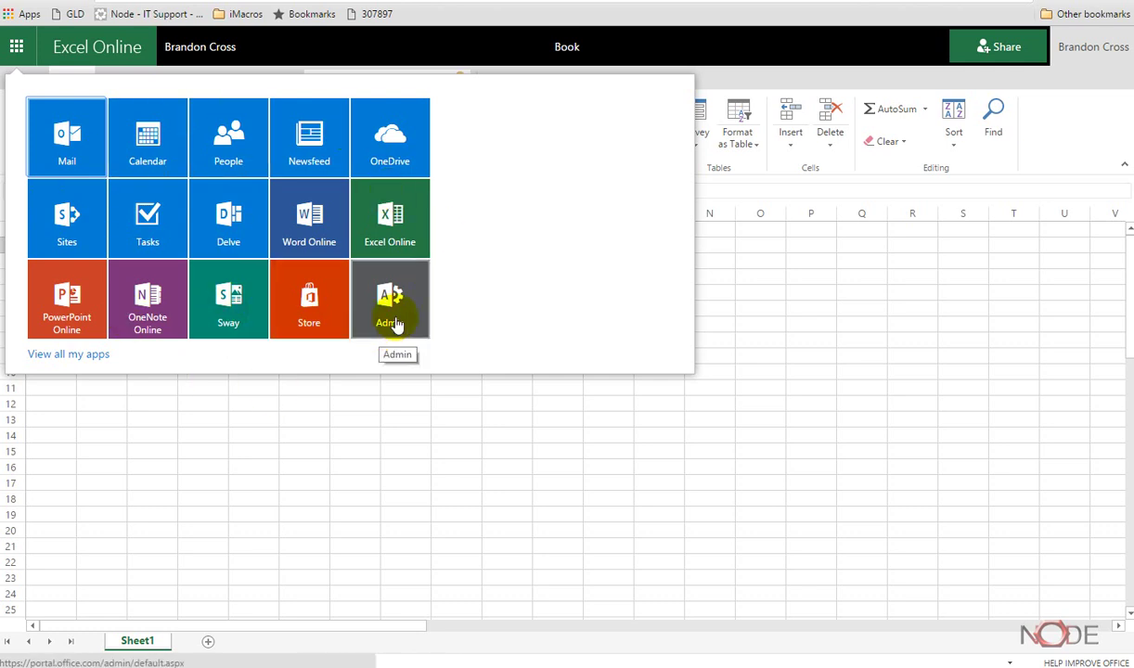
- Return to the admin center dashboard and check Current health shows no issues for any service
{"action": "left_click", "coordinate": [467, 310]}
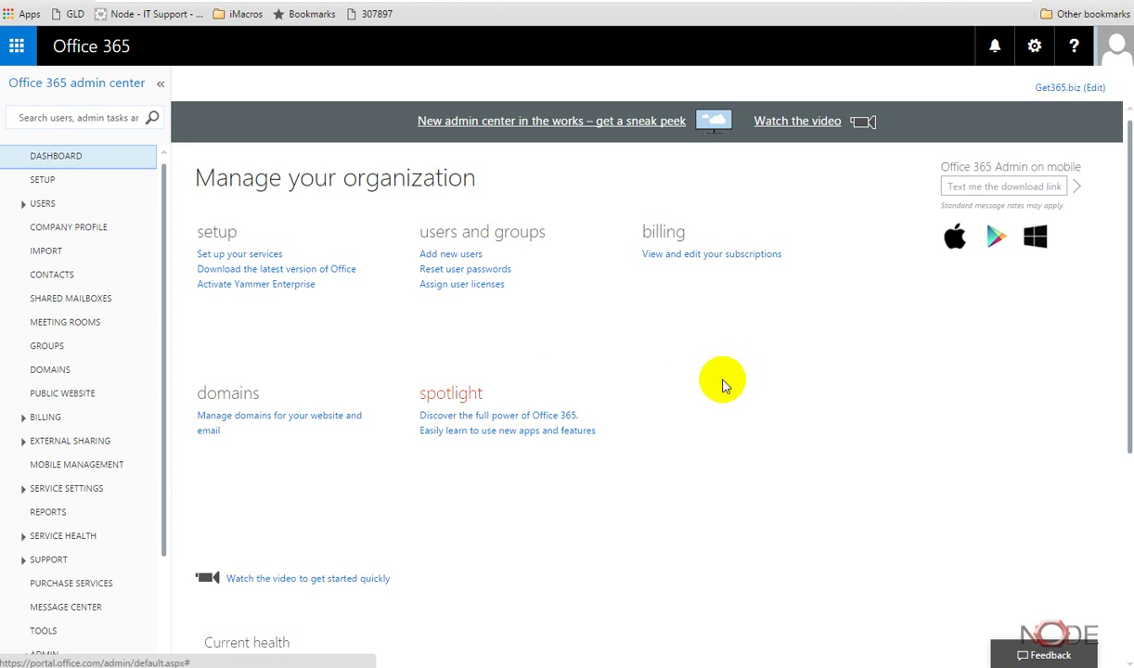
{"action": "scroll", "coordinate": [595, 344], "scroll_direction": "down", "scroll_amount": 4}
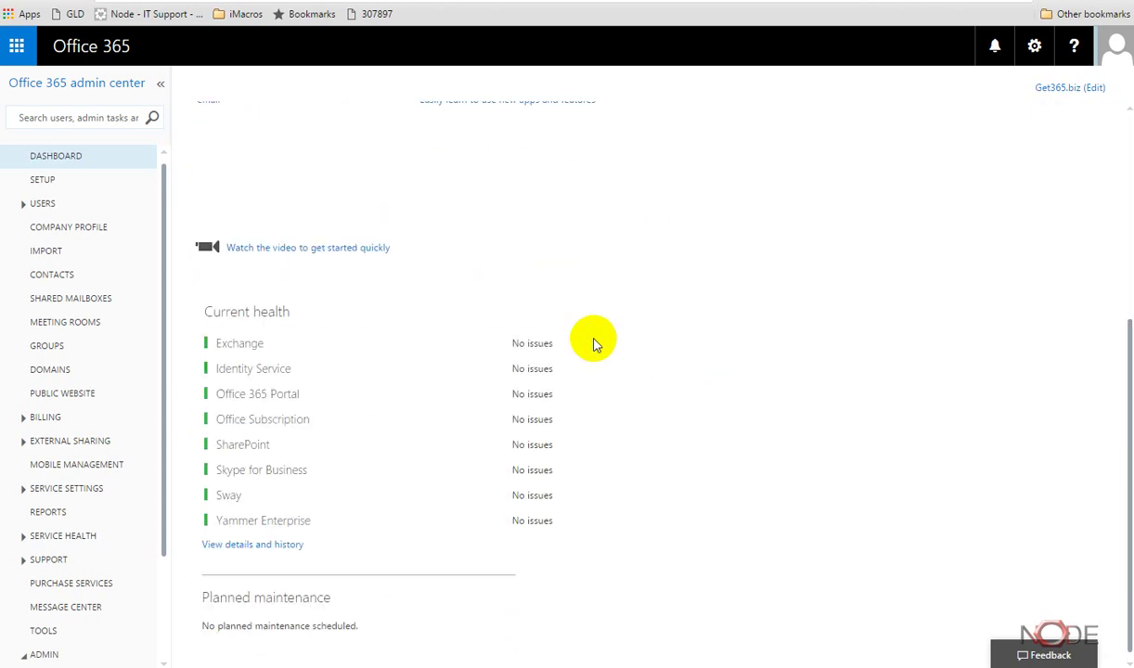
{"action": "scroll", "coordinate": [595, 345], "scroll_direction": "up", "scroll_amount": 4}
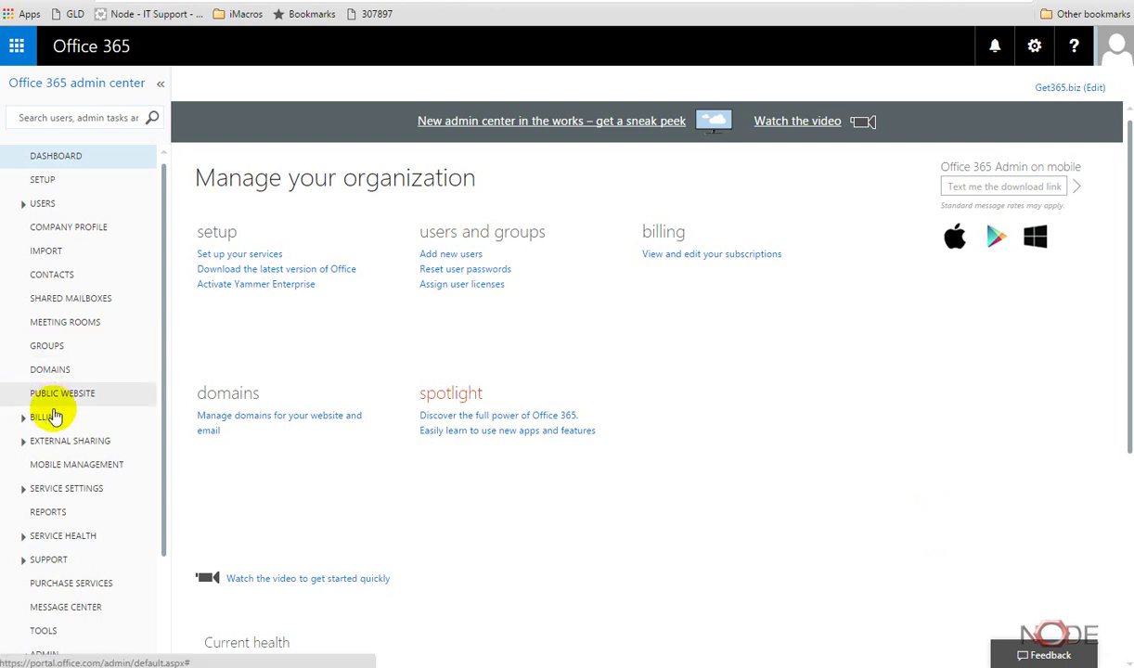
{"action": "scroll", "coordinate": [76, 420], "scroll_direction": "down", "scroll_amount": 2}
{"action": "scroll", "coordinate": [74, 431], "scroll_direction": "up", "scroll_amount": 2}
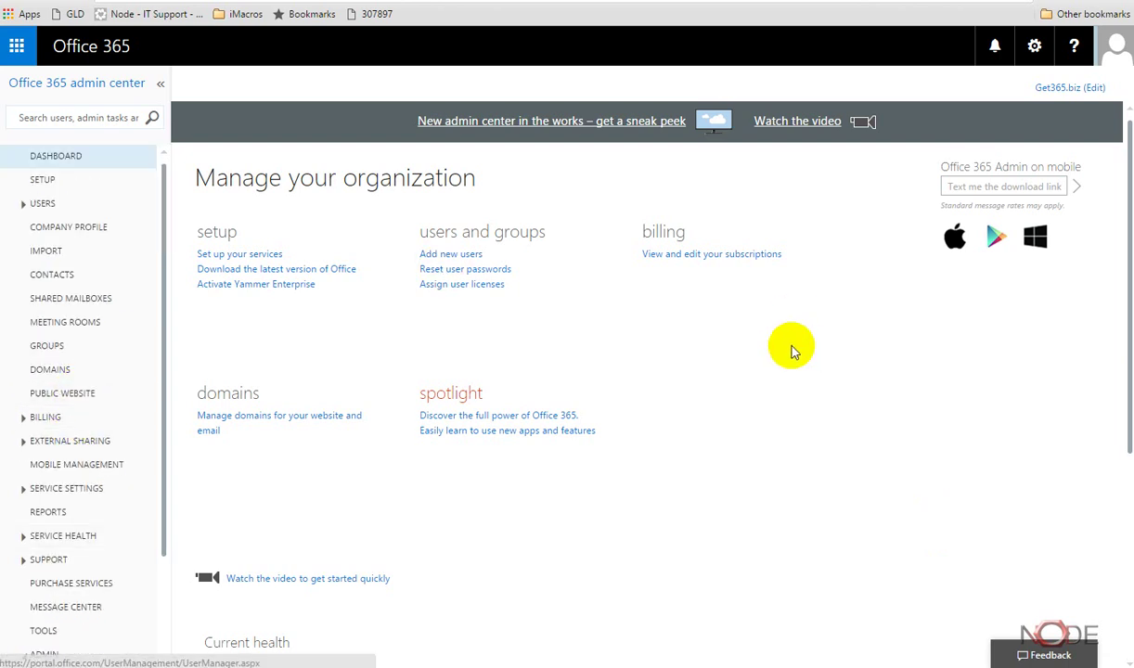